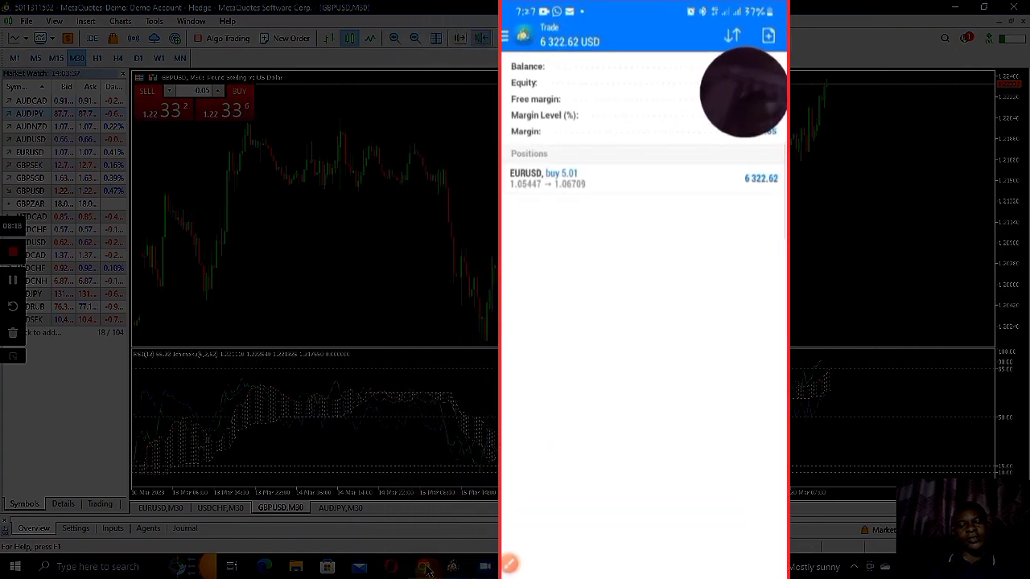
# Step: Switch to the TradingView EURUSD 30-minute chart in Chrome and look back over the price action of 10 to 15 March 2023
pyautogui.click(422, 567)
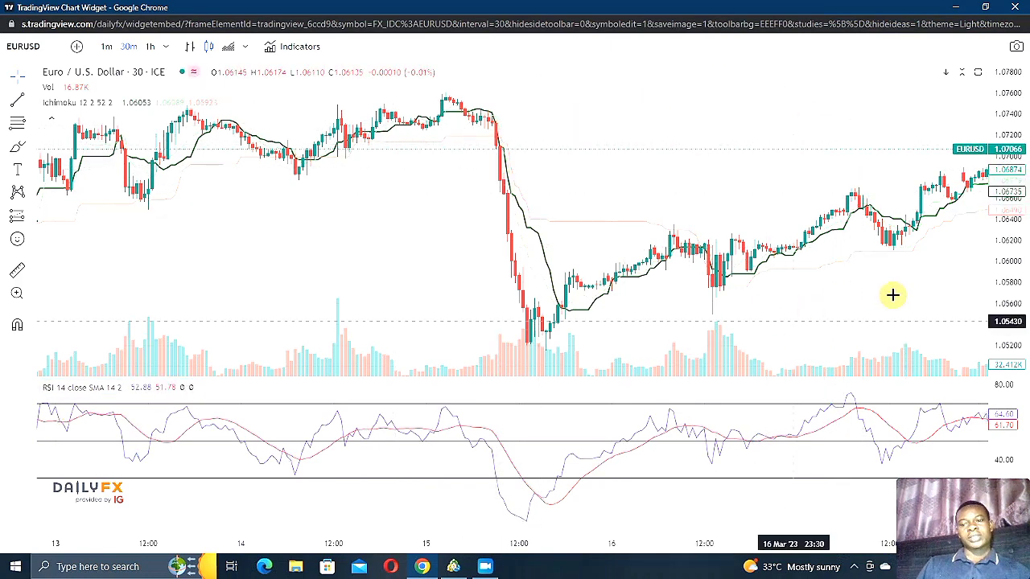
pyautogui.moveTo(893, 295); pyautogui.dragTo(1029, 253)
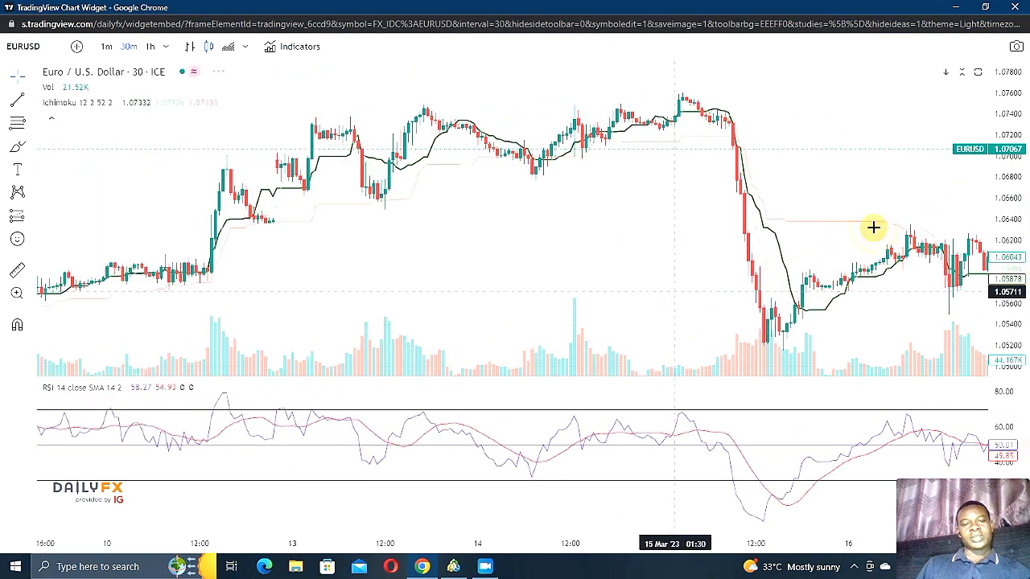
pyautogui.hscroll(-2, 893, 234)
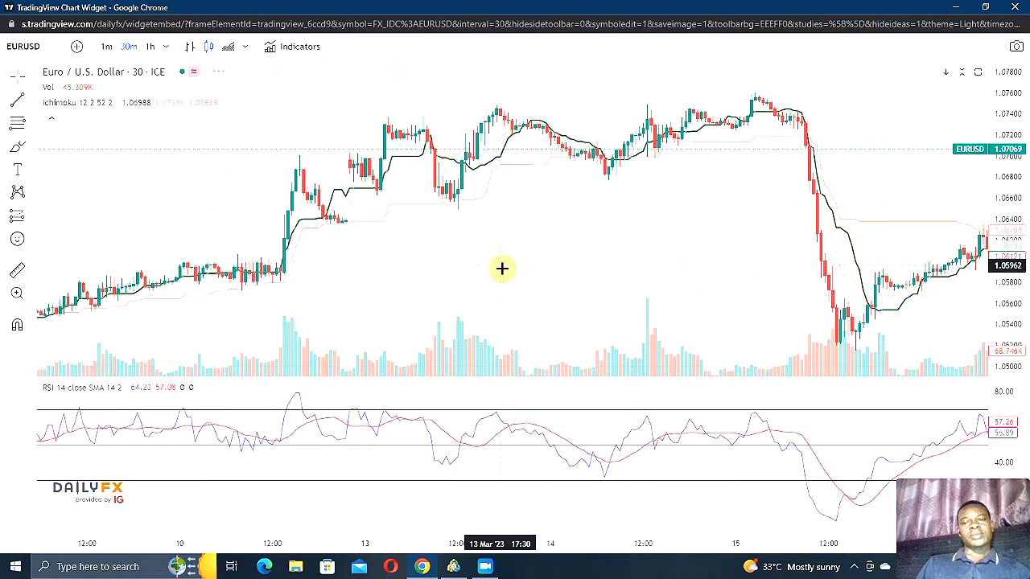
pyautogui.hscroll(1, 474, 268)
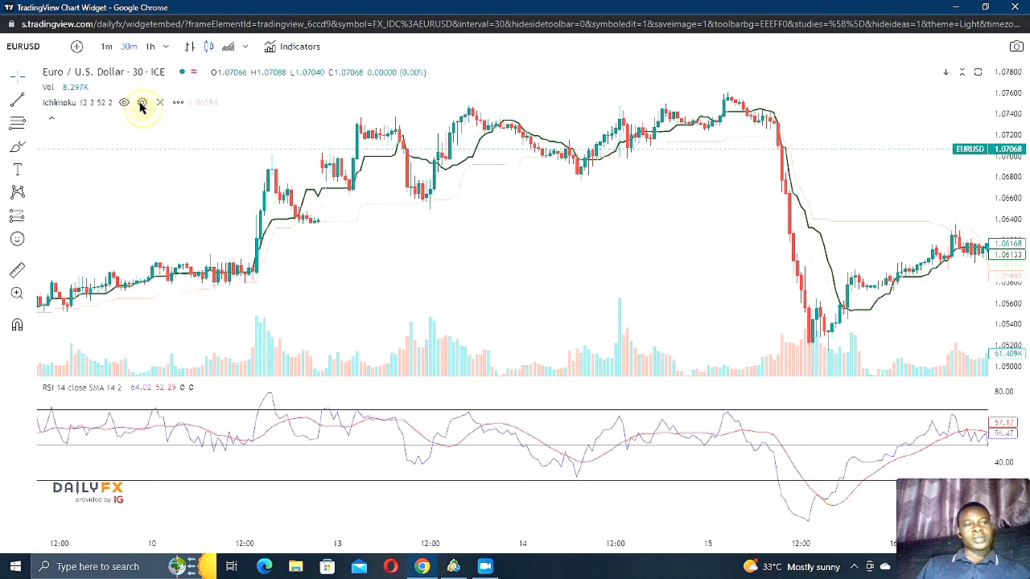
# Step: Examine the Ichimoku indicator's input, style and visibility settings, and accept them as they are
pyautogui.click(142, 105)
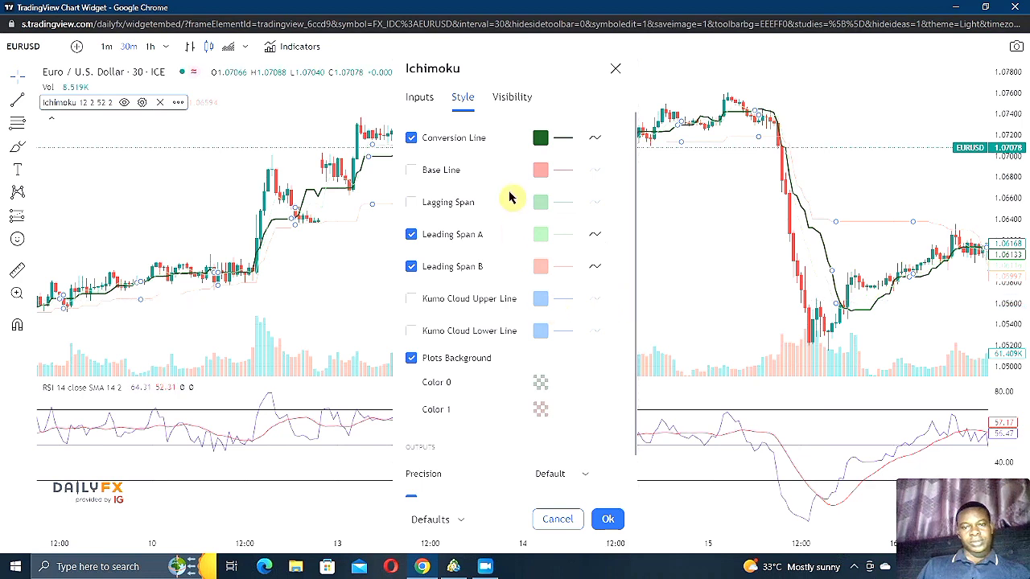
pyautogui.click(420, 101)
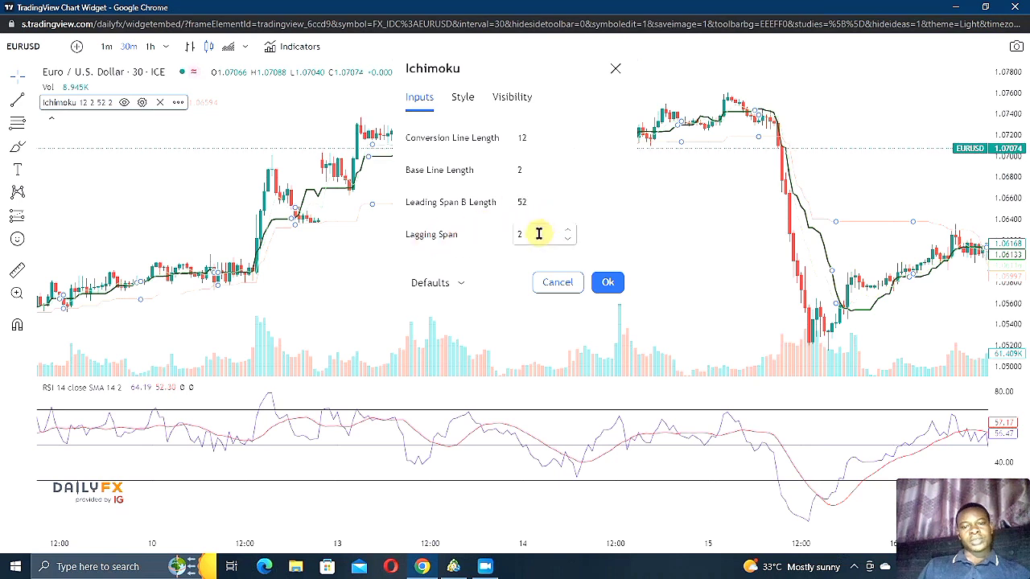
pyautogui.click(462, 99)
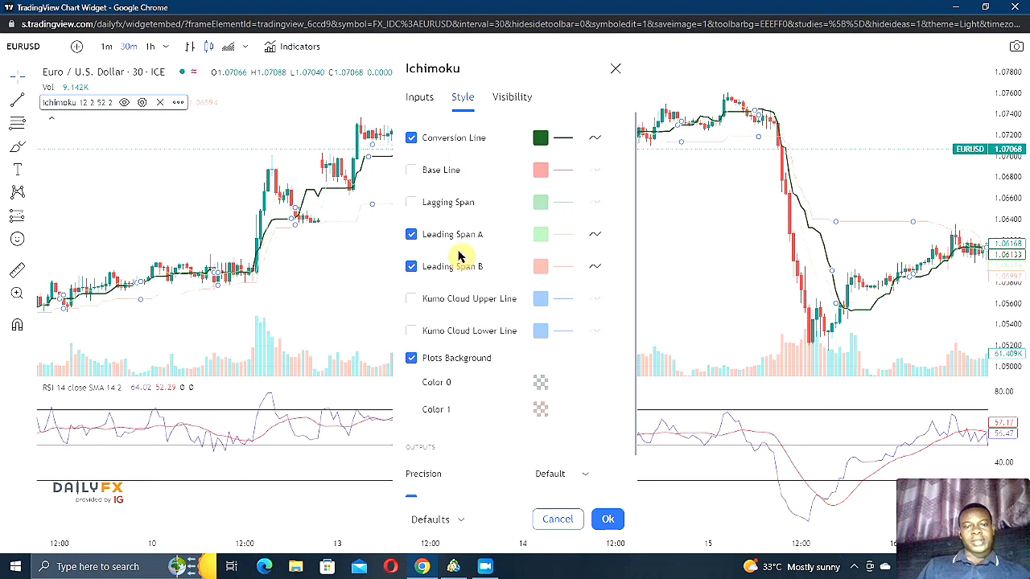
pyautogui.click(412, 233)
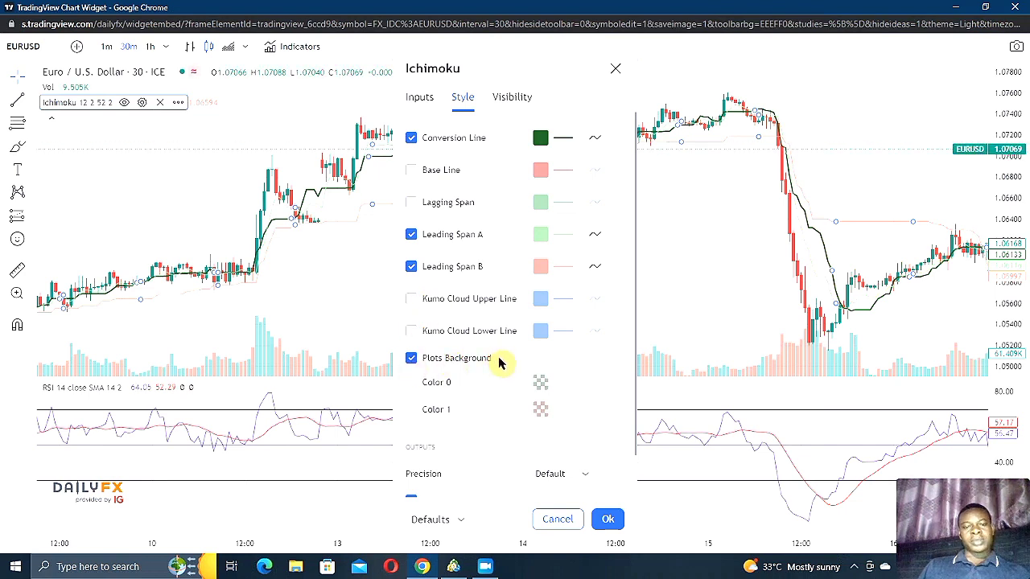
pyautogui.click(514, 100)
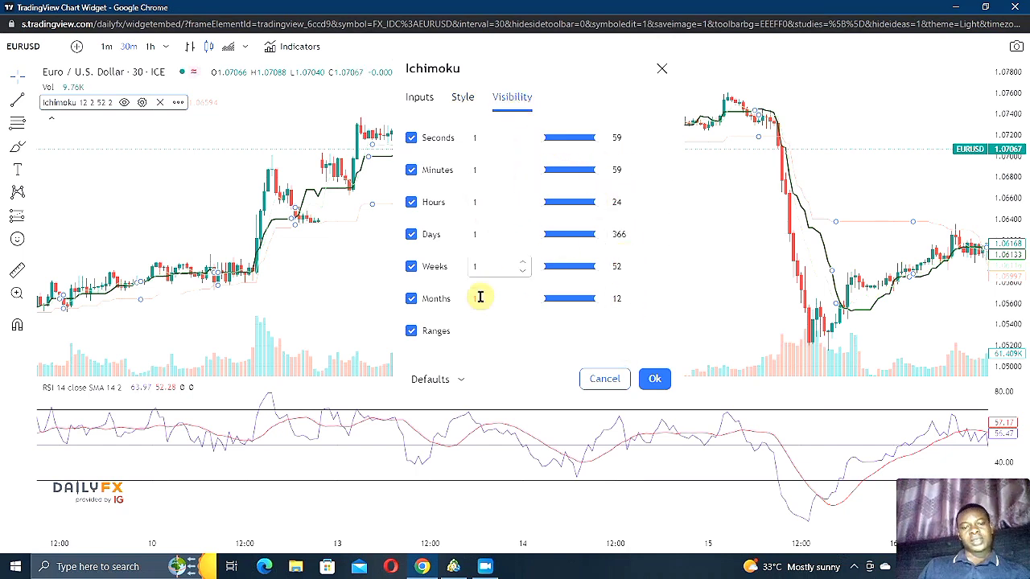
pyautogui.click(656, 378)
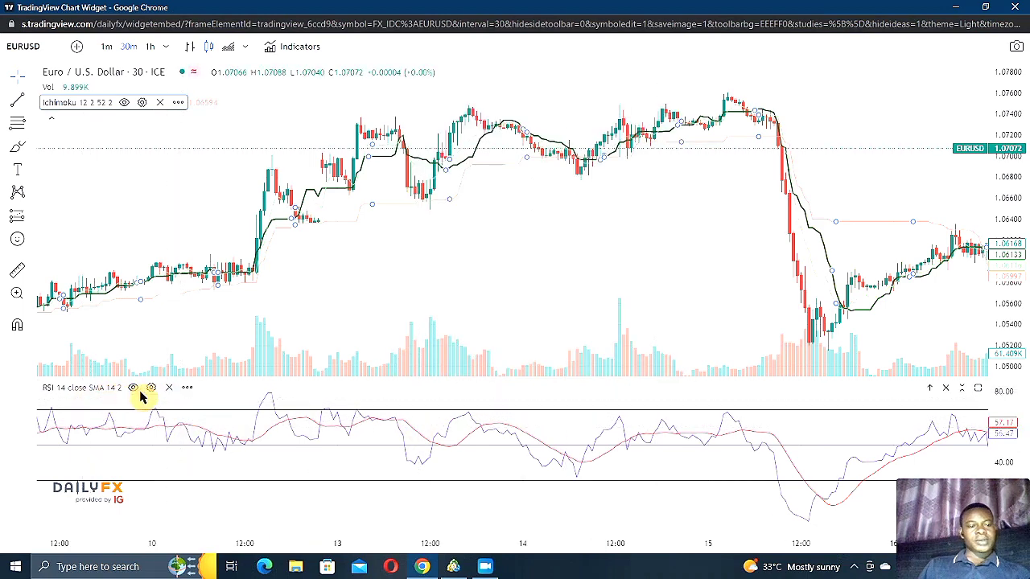
# Step: Examine the RSI indicator's visibility and style settings, including its band levels, and accept them as they are
pyautogui.click(150, 388)
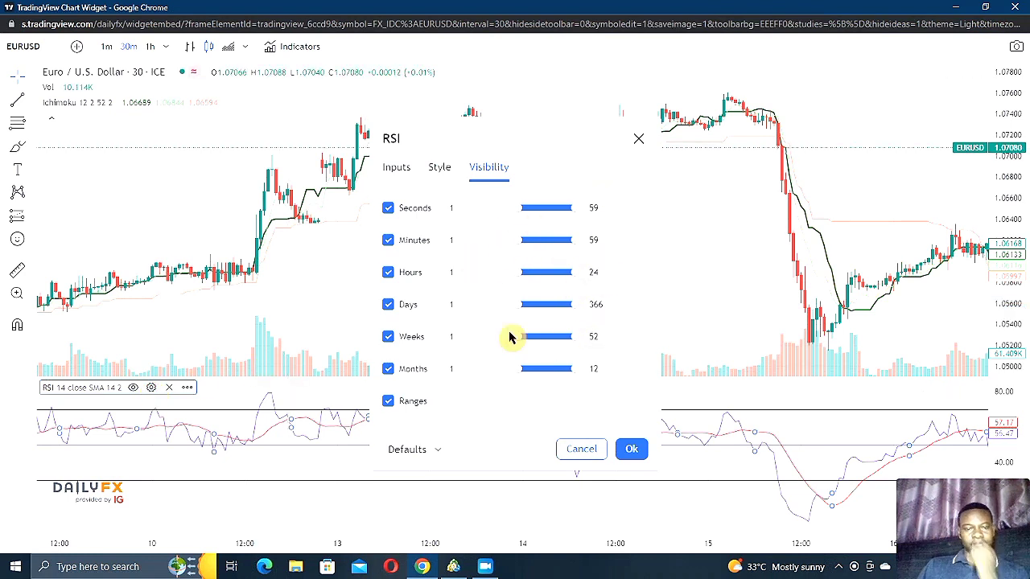
pyautogui.click(445, 169)
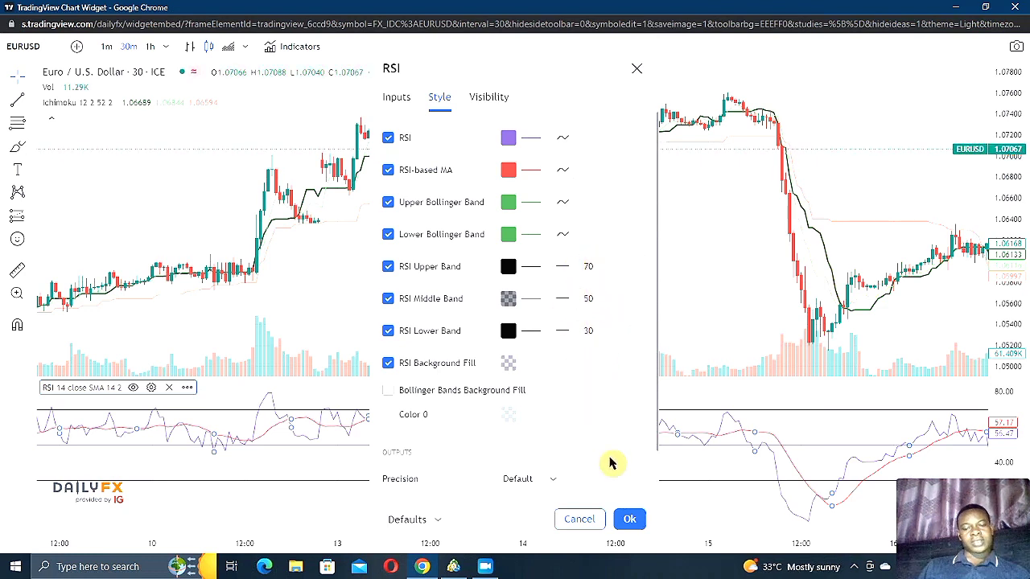
pyautogui.click(628, 519)
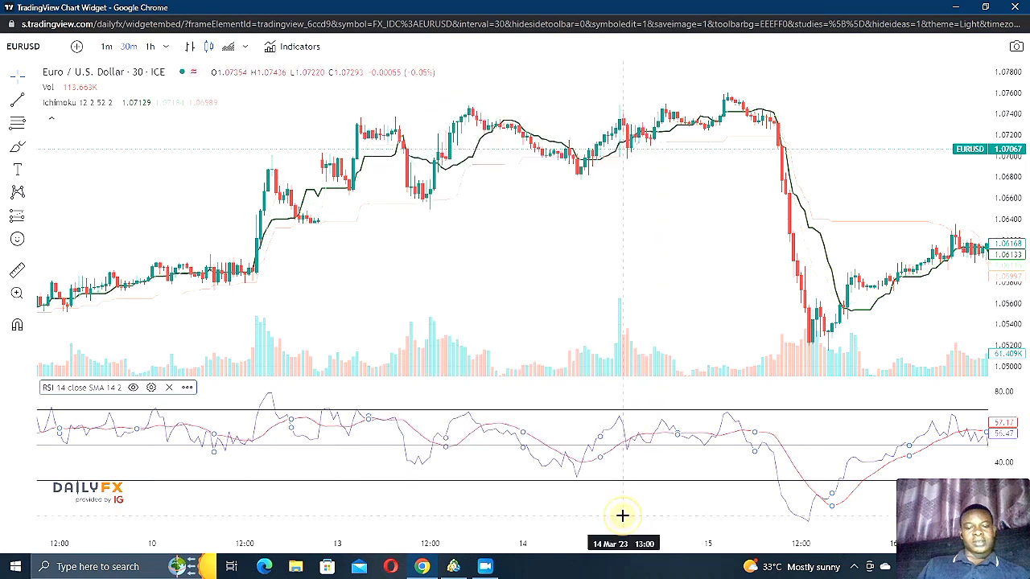
# Step: Switch to MetaTrader and open the properties of the Ichimoku Kinko Hyo indicator attached to the GBPUSD M30 chart
pyautogui.click(456, 565)
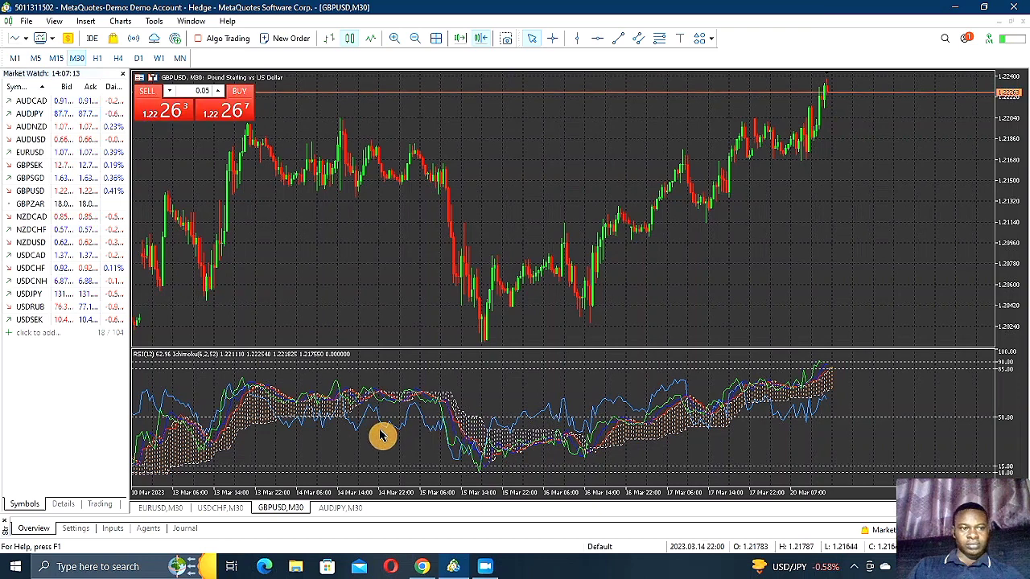
pyautogui.rightClick(249, 414)
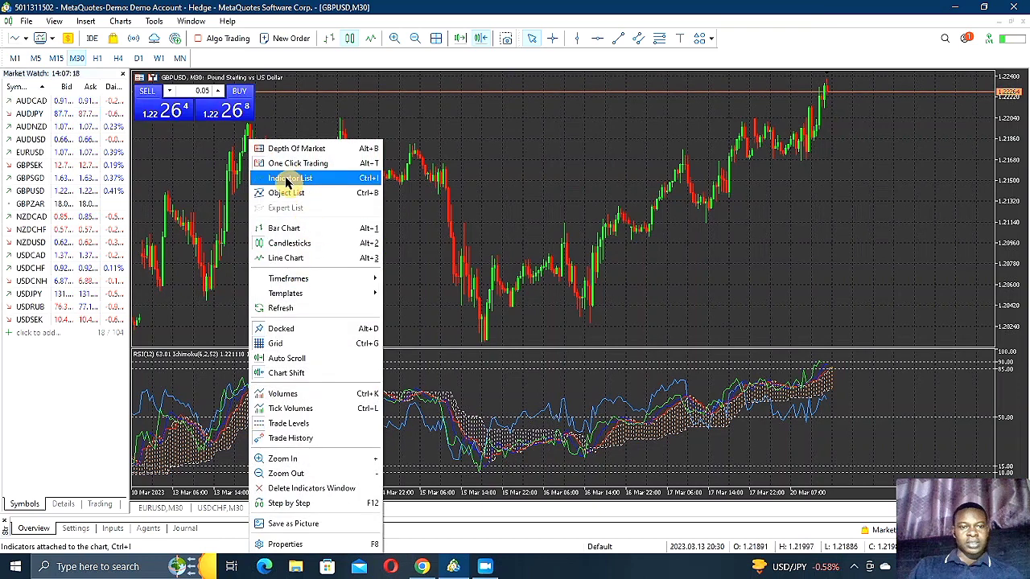
pyautogui.click(291, 180)
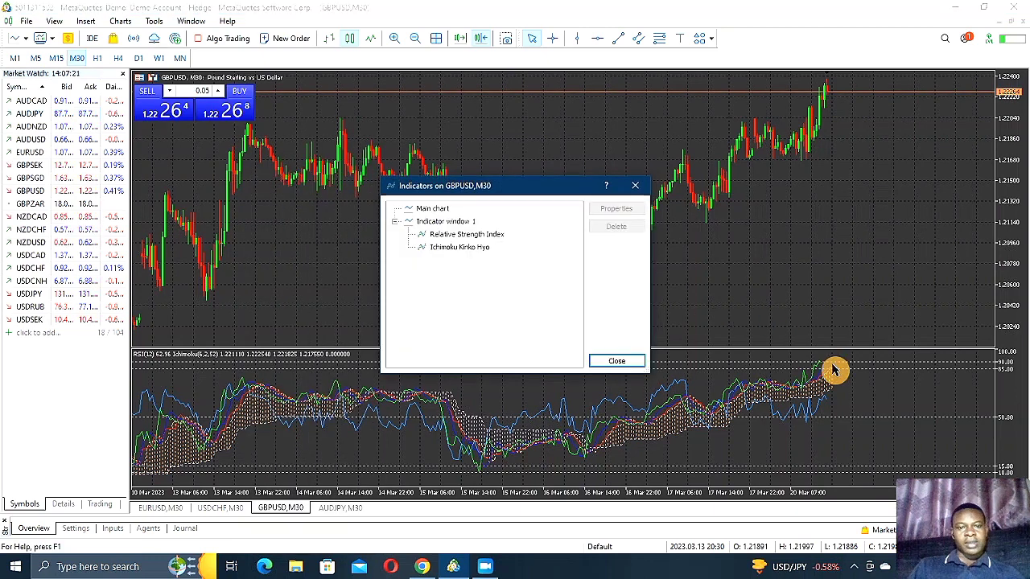
pyautogui.click(462, 247)
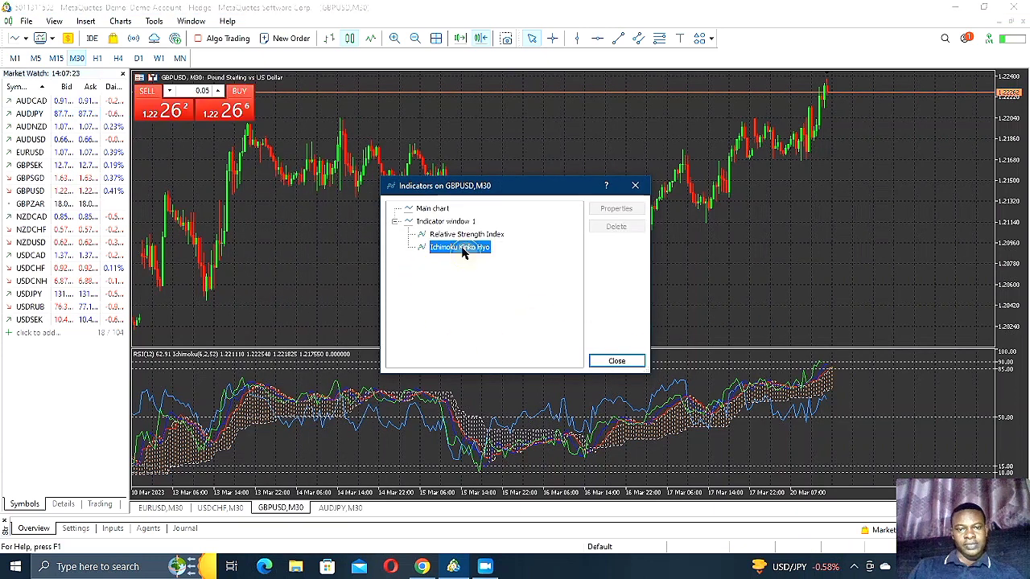
pyautogui.click(605, 208)
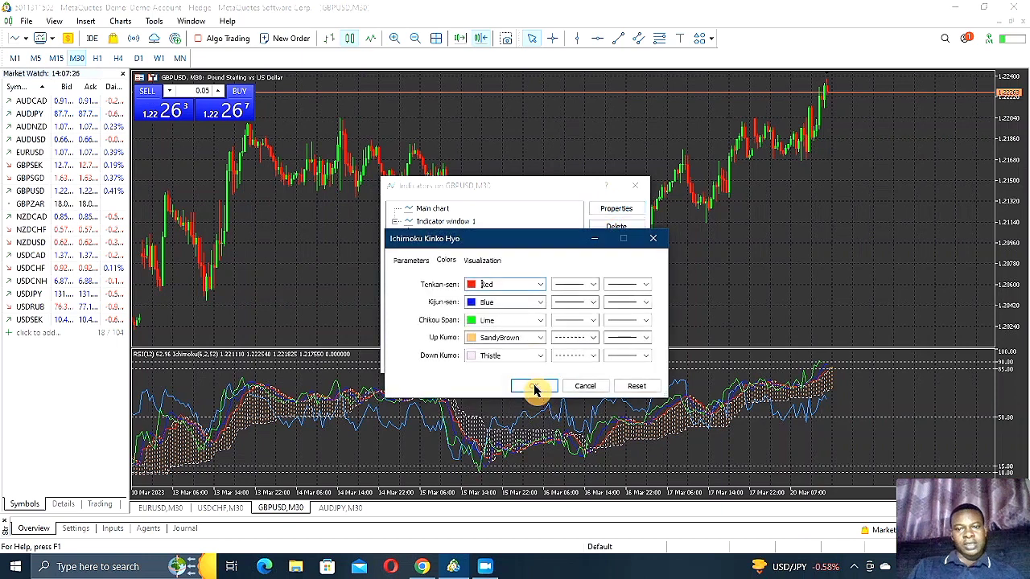
# Step: Examine the Ichimoku Kinko Hyo parameters, colors and visualization options, accept them as they are, and close the indicator list
pyautogui.click(424, 243)
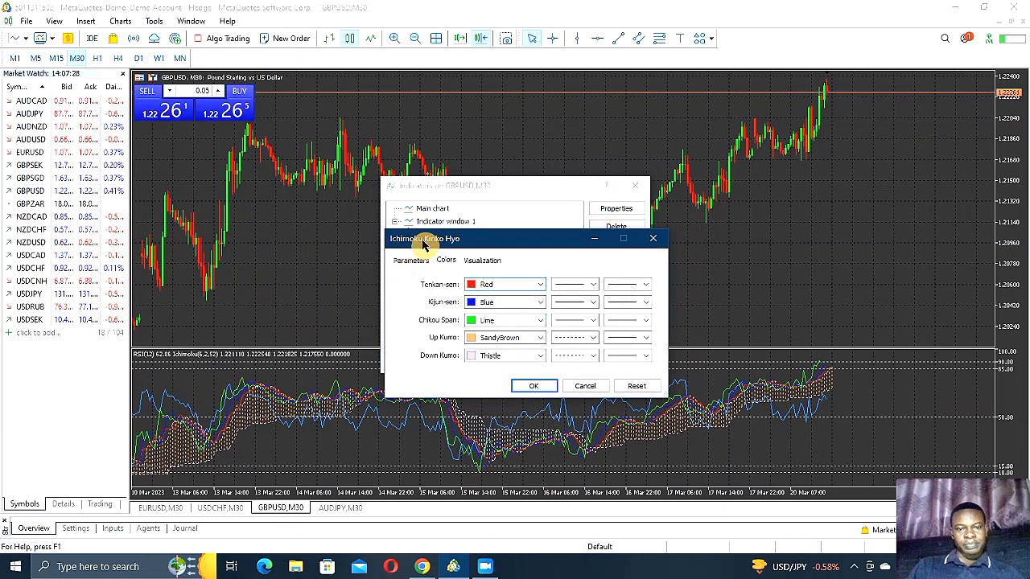
pyautogui.click(408, 261)
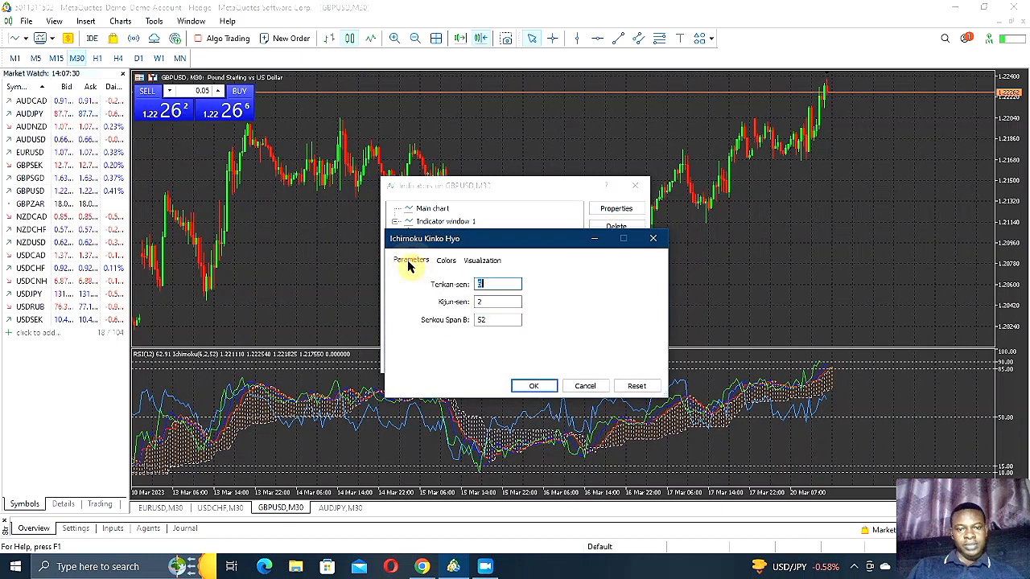
pyautogui.doubleClick(490, 286)
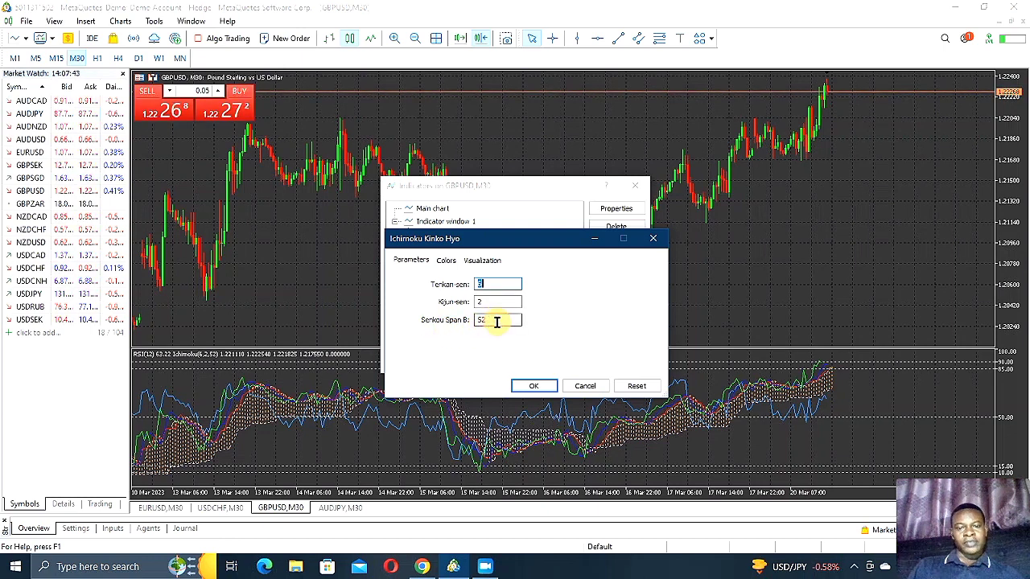
pyautogui.click(447, 262)
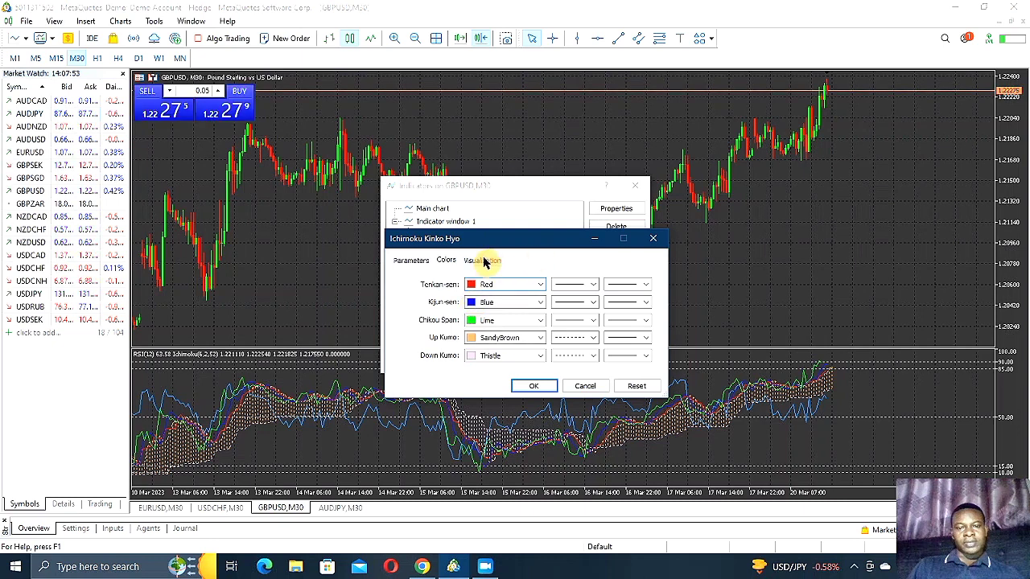
pyautogui.click(483, 260)
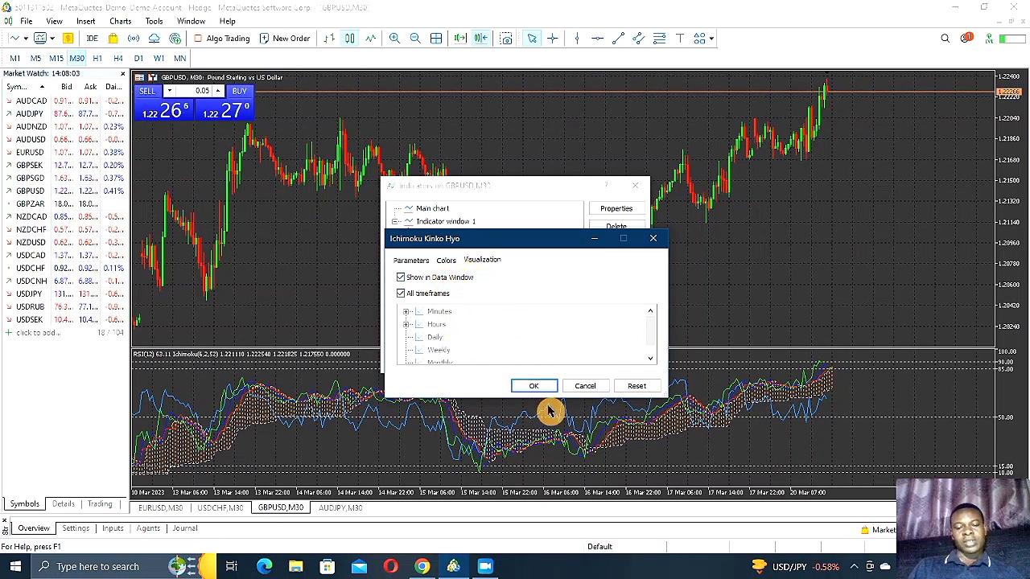
pyautogui.click(535, 388)
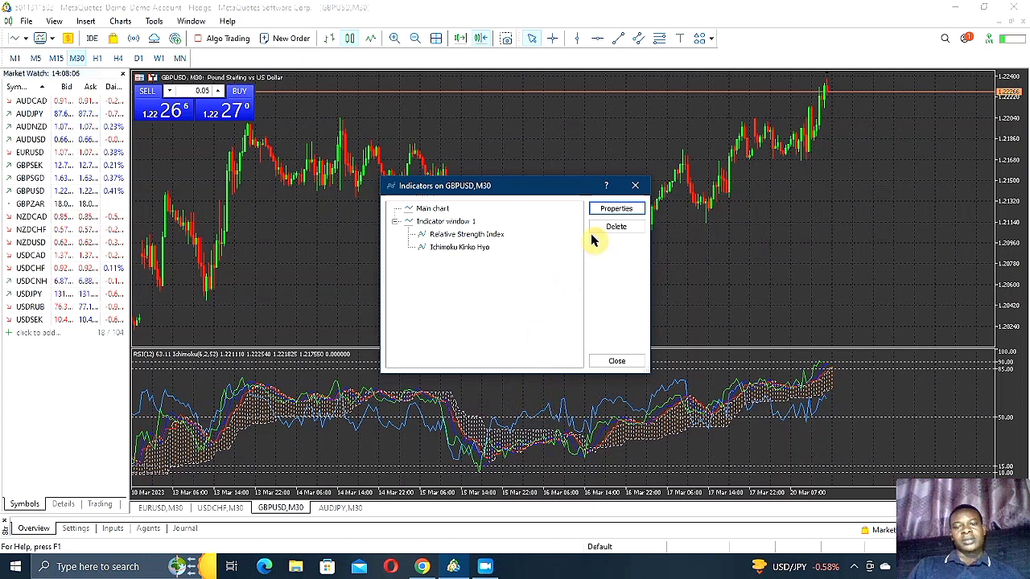
pyautogui.click(617, 361)
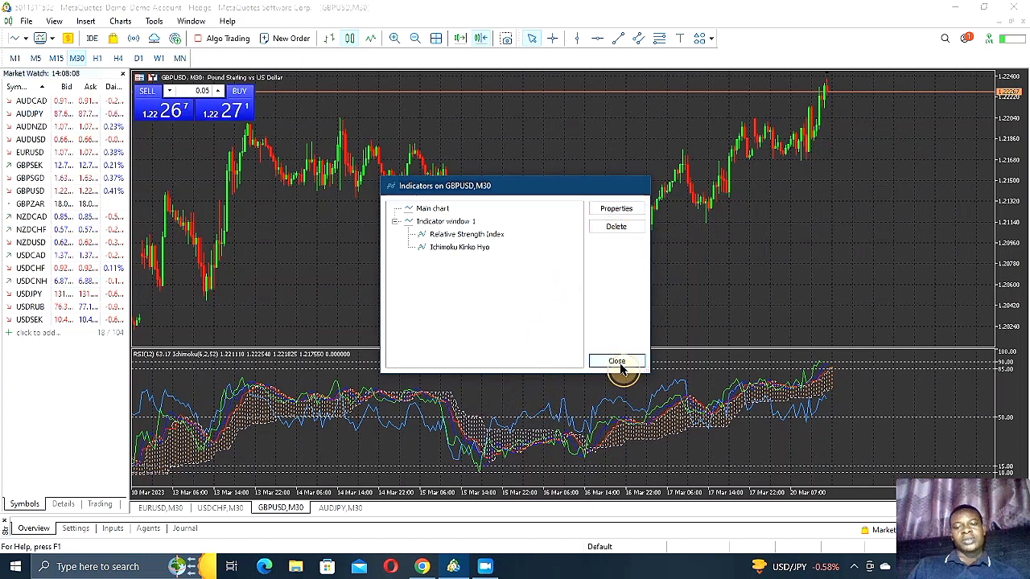
# Step: Look back through the GBPUSD M30 history to the sharp drop of 7 March 2023 and the low that follows it
pyautogui.moveTo(723, 193); pyautogui.dragTo(817, 216)
pyautogui.scroll(-3, 540, 235)
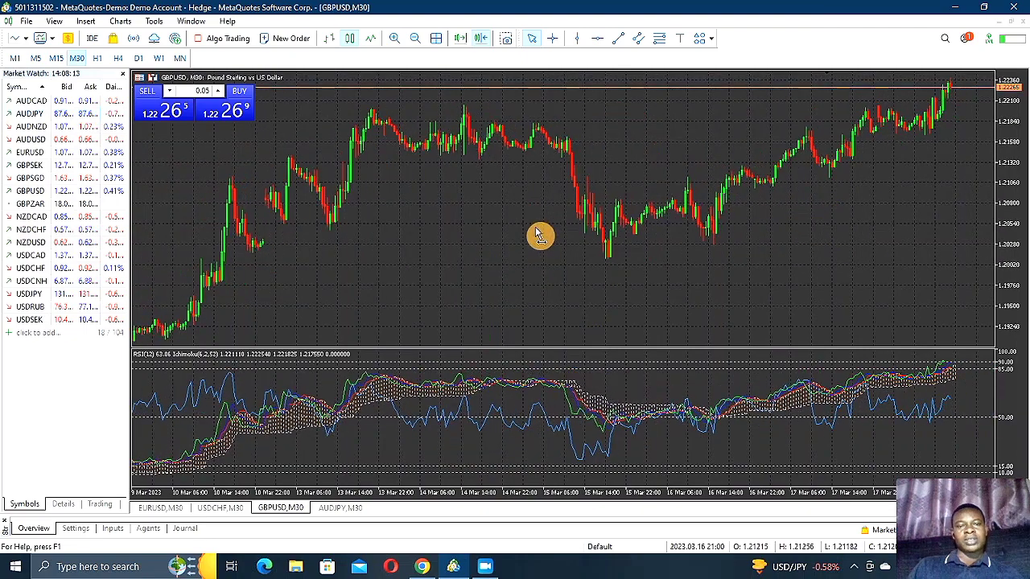
pyautogui.click(481, 42)
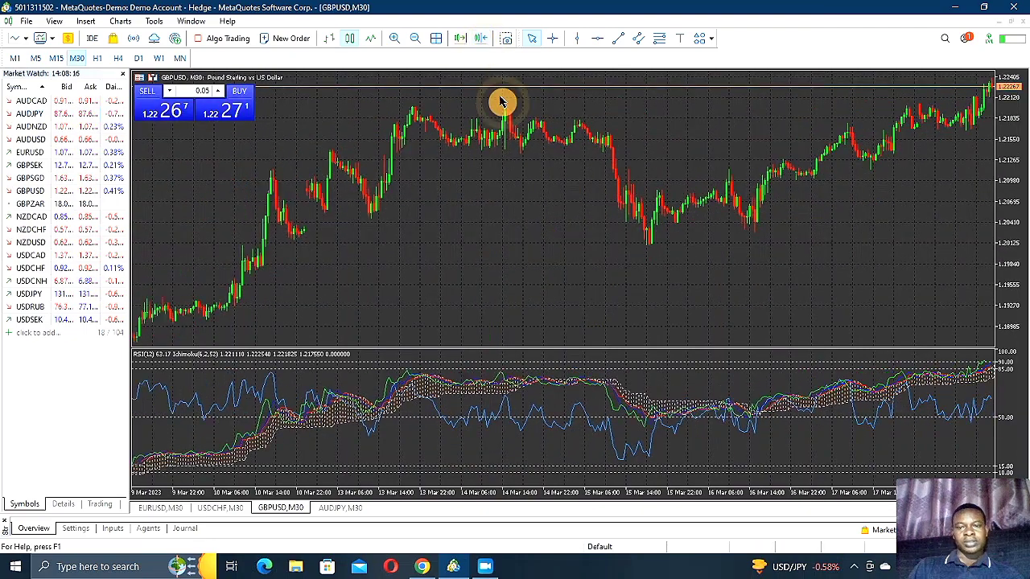
pyautogui.moveTo(424, 201); pyautogui.dragTo(732, 202)
pyautogui.moveTo(460, 238); pyautogui.dragTo(793, 201)
pyautogui.moveTo(701, 206); pyautogui.dragTo(747, 205)
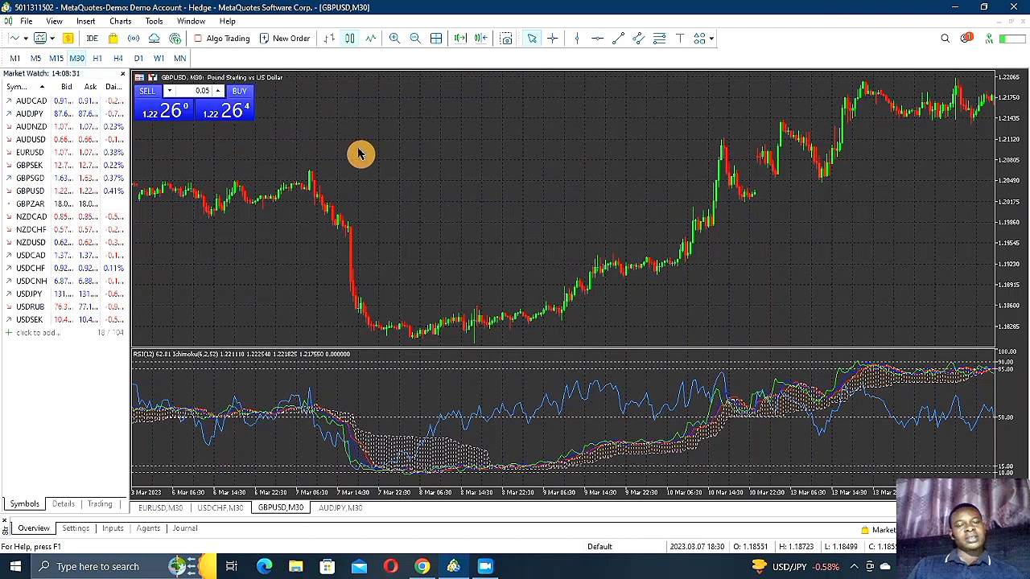
pyautogui.moveTo(359, 154); pyautogui.dragTo(623, 151)
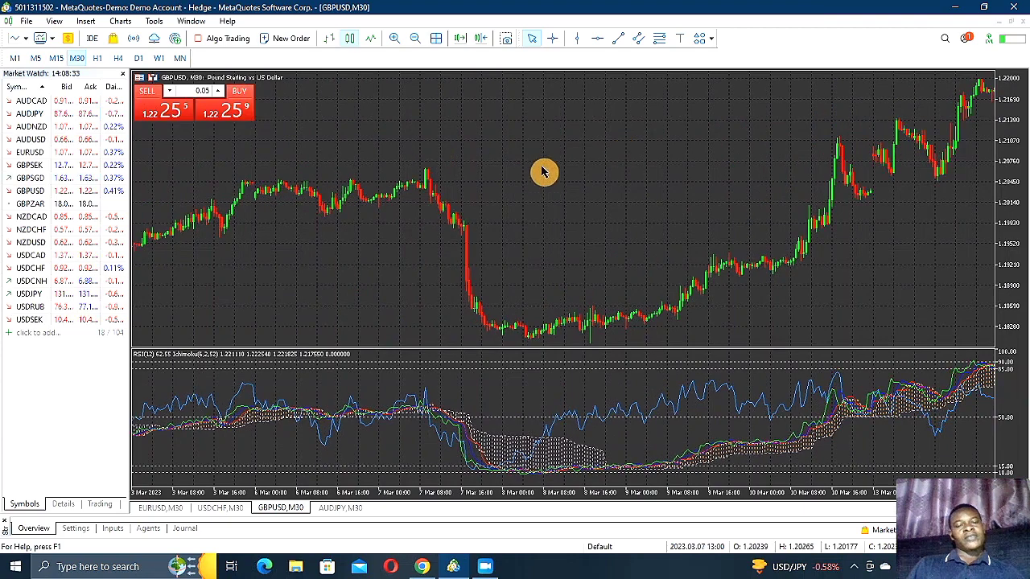
pyautogui.moveTo(455, 137); pyautogui.dragTo(541, 156)
pyautogui.moveTo(493, 195); pyautogui.dragTo(701, 184)
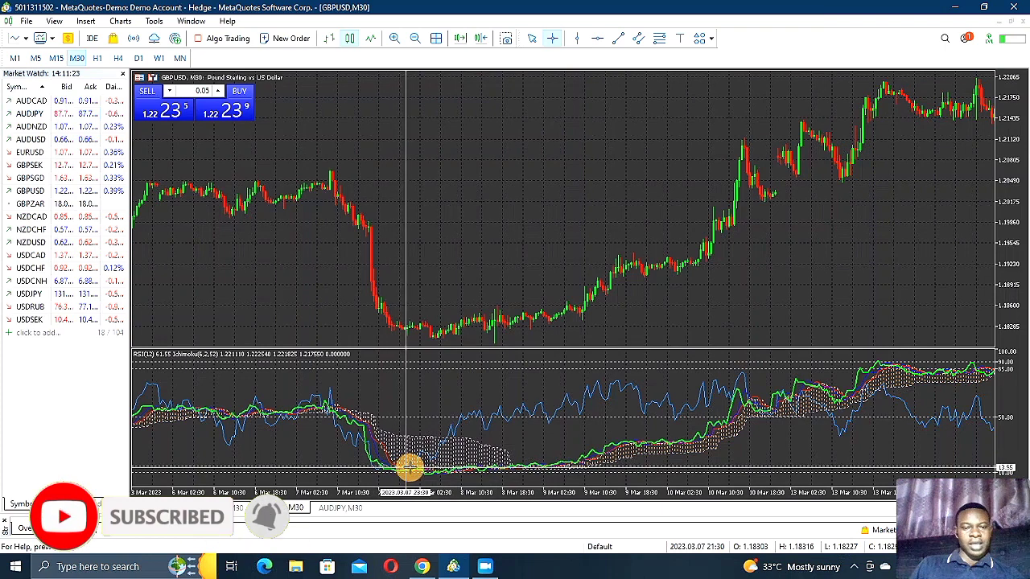
# Step: Measure the GBPUSD rise with the crosshair from the 8 March low up to the 10 March high
pyautogui.moveTo(412, 466)
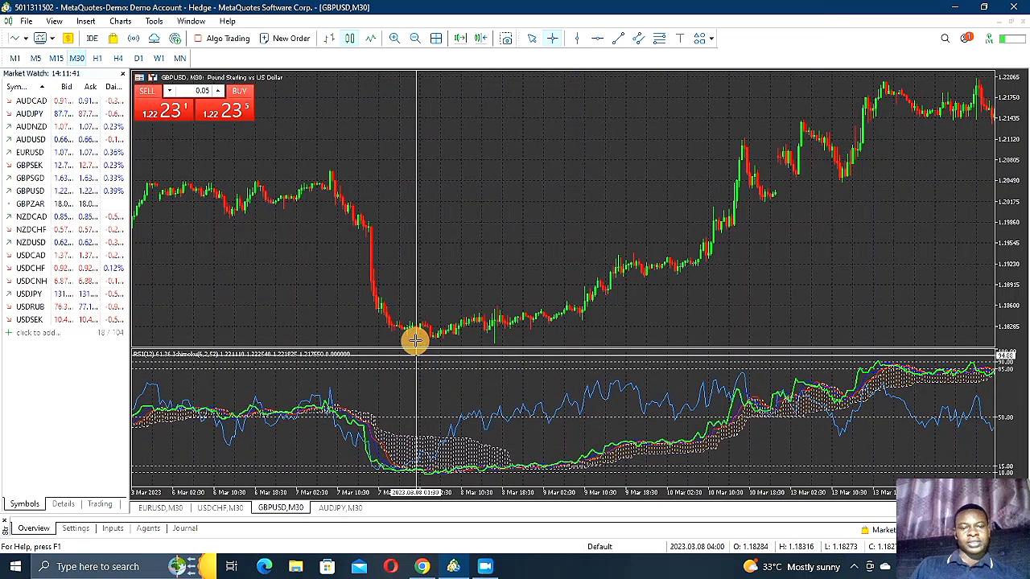
pyautogui.moveTo(430, 349); pyautogui.dragTo(742, 149)
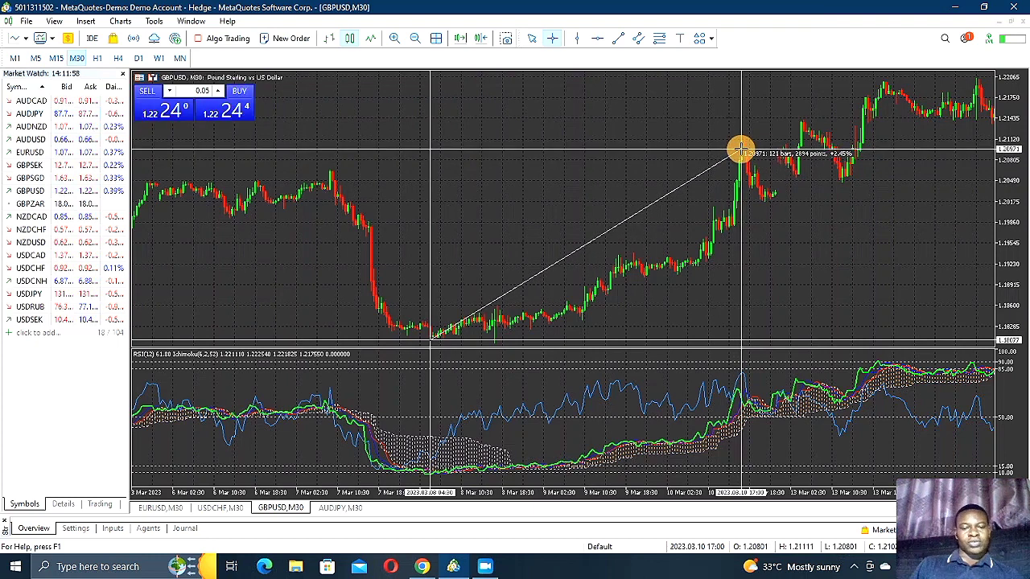
pyautogui.moveTo(741, 150); pyautogui.dragTo(744, 154)
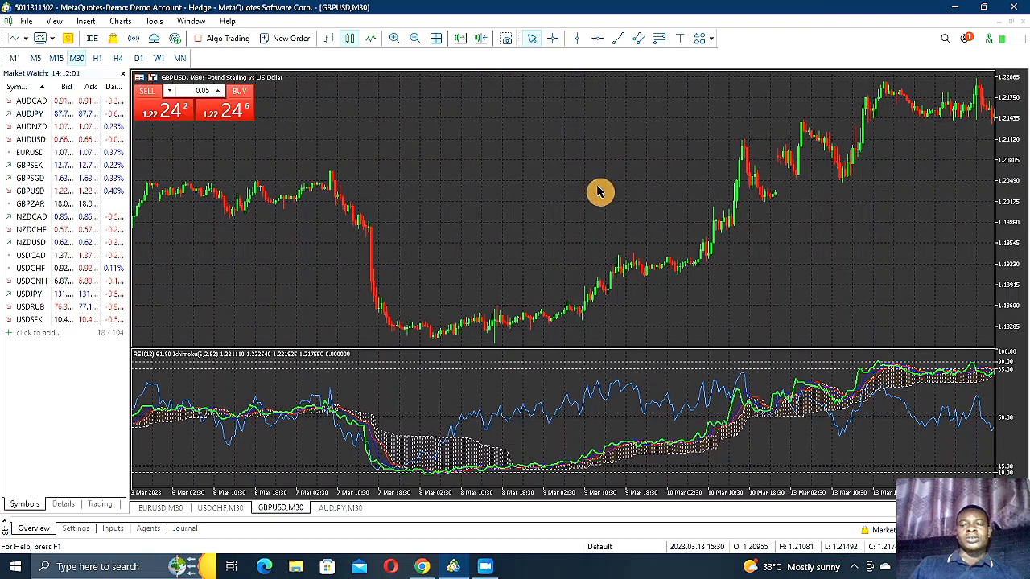
# Step: Look back through the GBPUSD M30 history to the 28 February 2023 high and check the Ichimoku lines beneath it
pyautogui.moveTo(596, 187); pyautogui.dragTo(900, 118)
pyautogui.moveTo(807, 144); pyautogui.dragTo(844, 136)
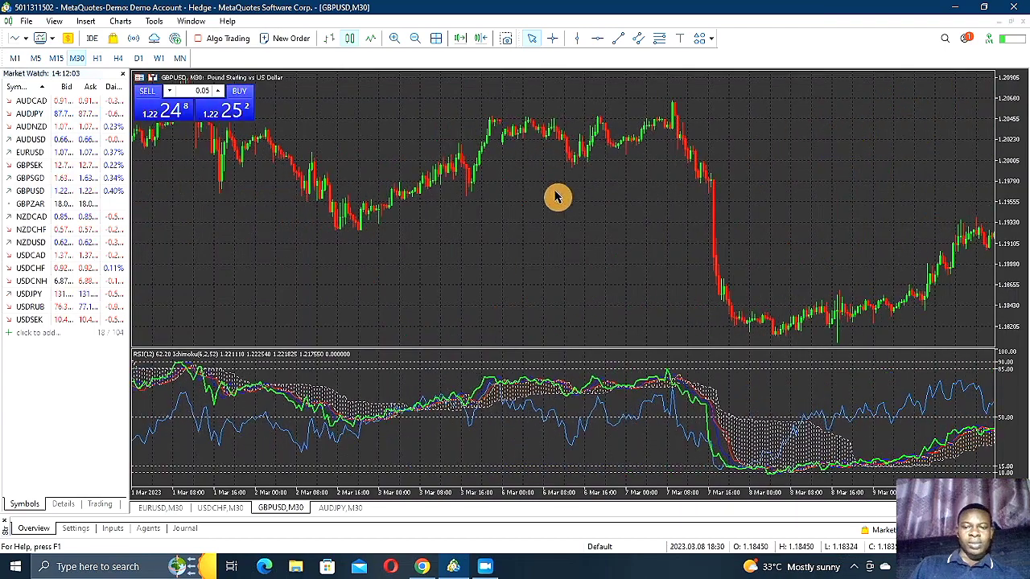
pyautogui.hscroll(-5, 805, 172)
pyautogui.hscroll(-10, 873, 182)
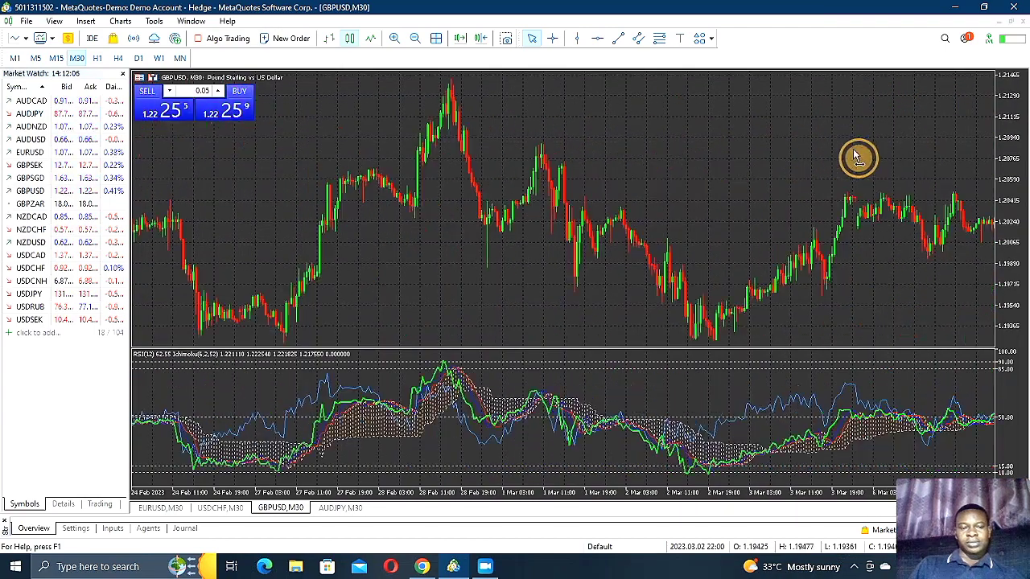
pyautogui.hscroll(-4, 805, 210)
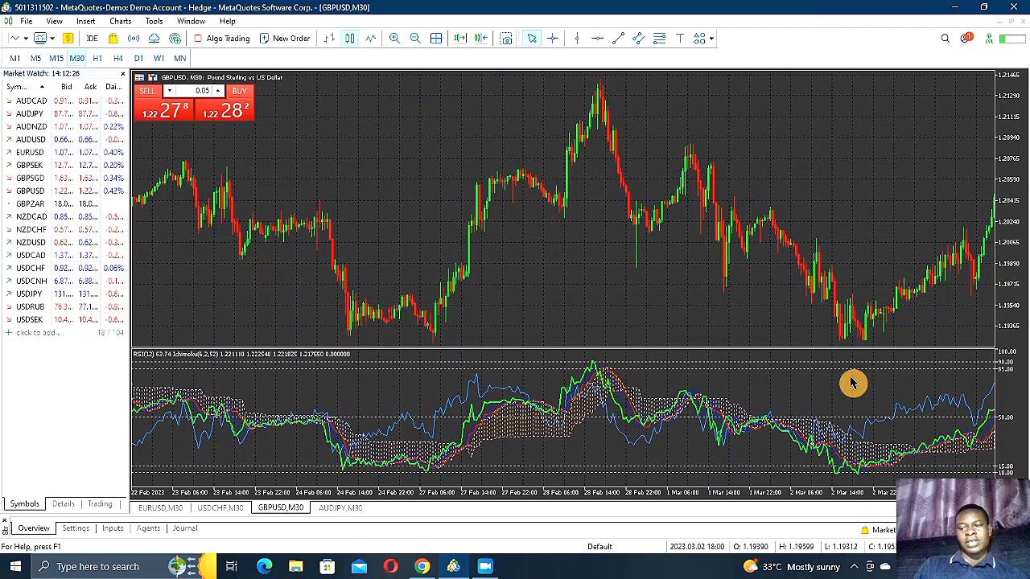
pyautogui.moveTo(616, 384)
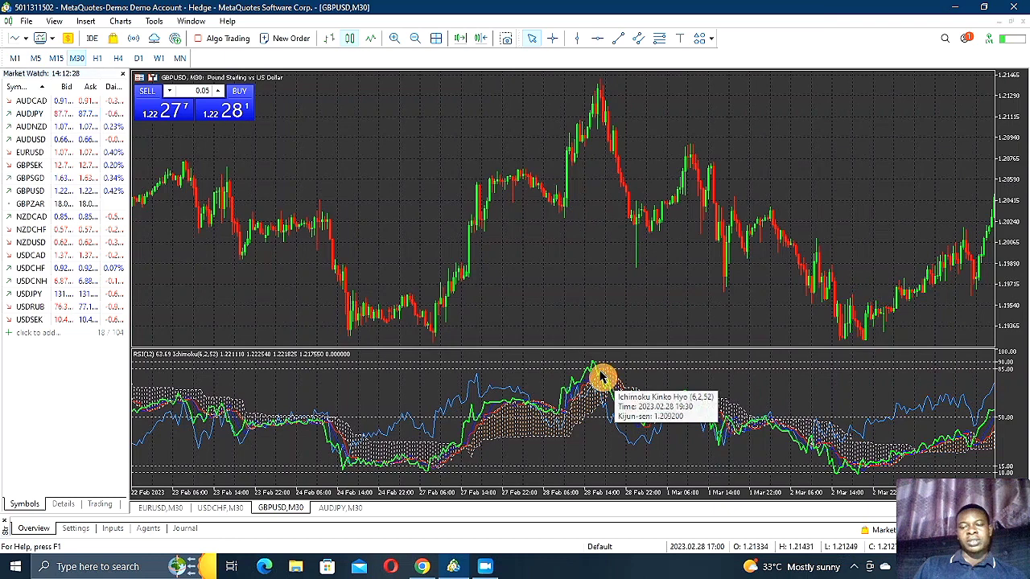
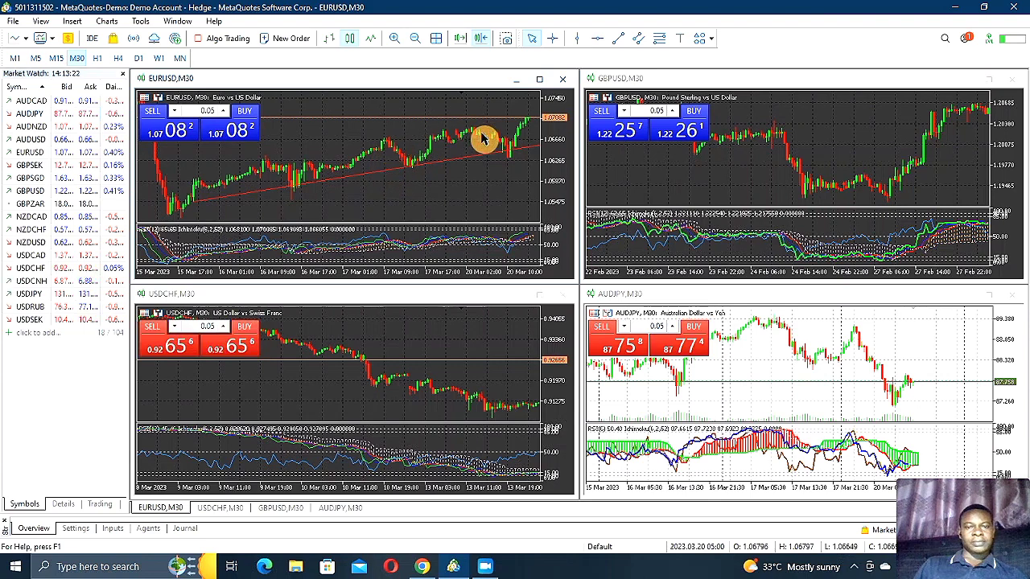
# Step: Maximize the EURUSD M30 chart and look back to the sharp drop of 15 March 2023
pyautogui.click(540, 82)
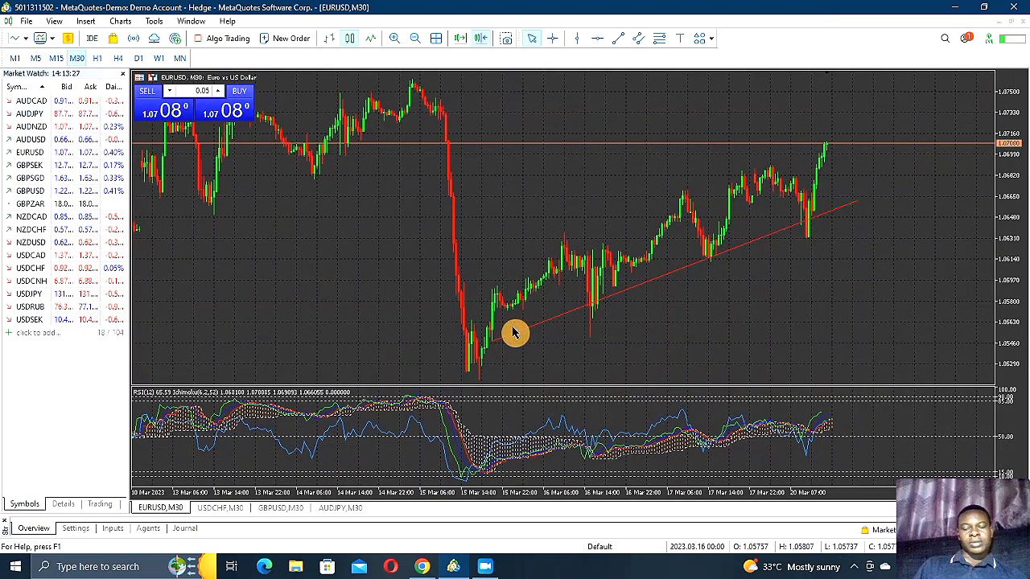
pyautogui.scroll(8, 412, 437)
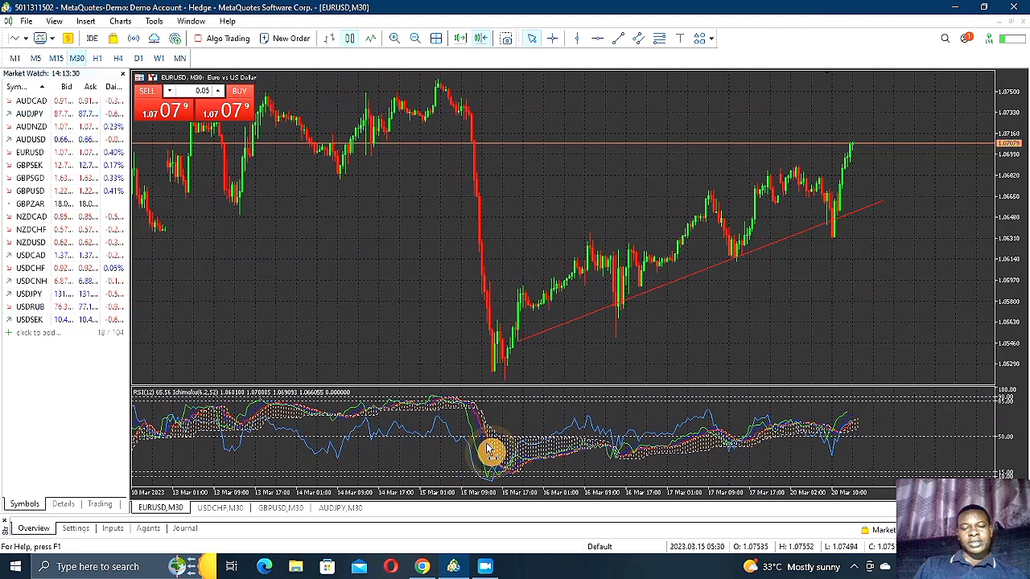
pyautogui.scroll(4, 610, 436)
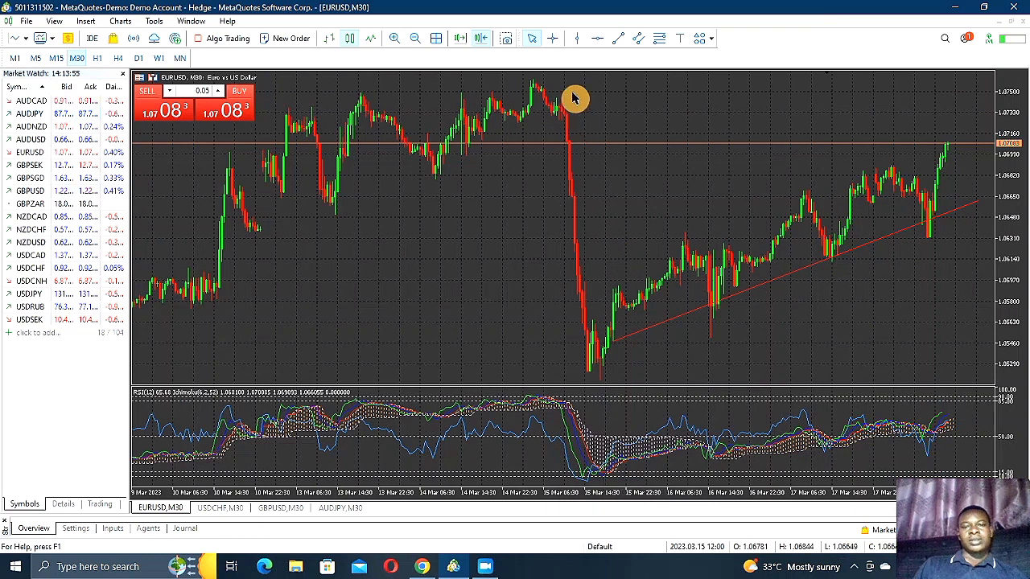
# Step: Inspect the 15 March EURUSD low with the crosshair and measure the rise from it up to the 20 March high
pyautogui.click(555, 38)
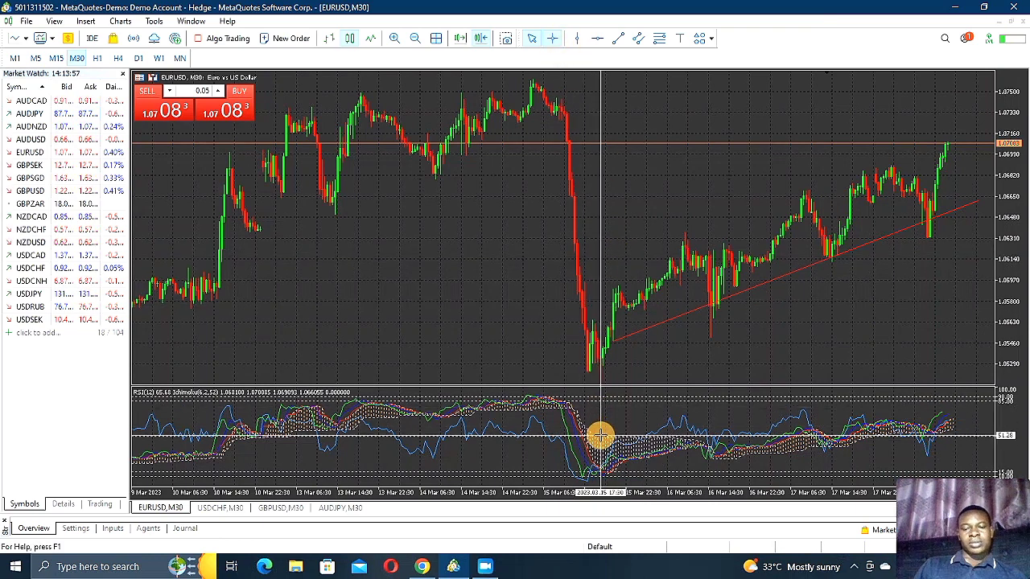
pyautogui.moveTo(603, 464)
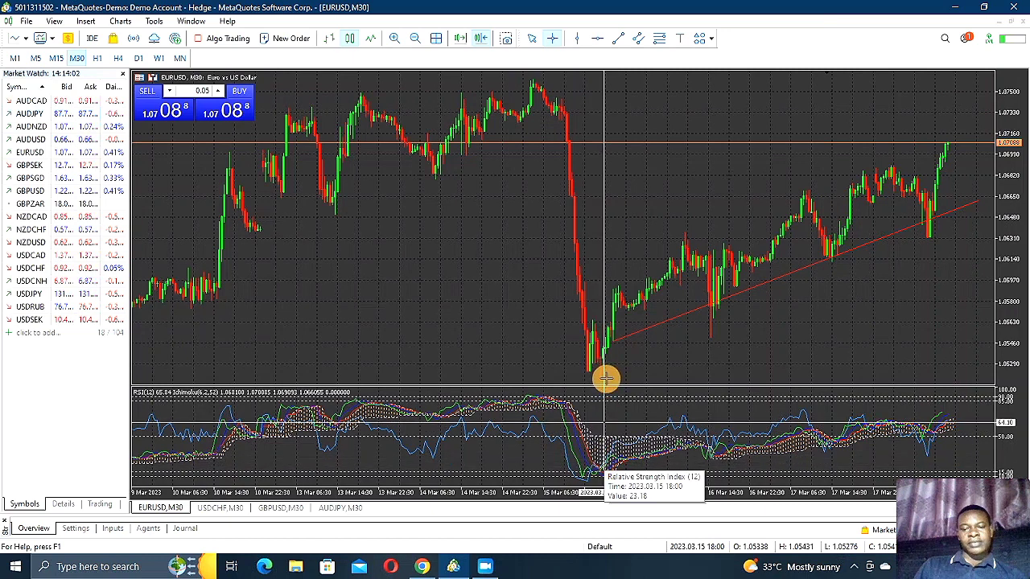
pyautogui.moveTo(603, 359)
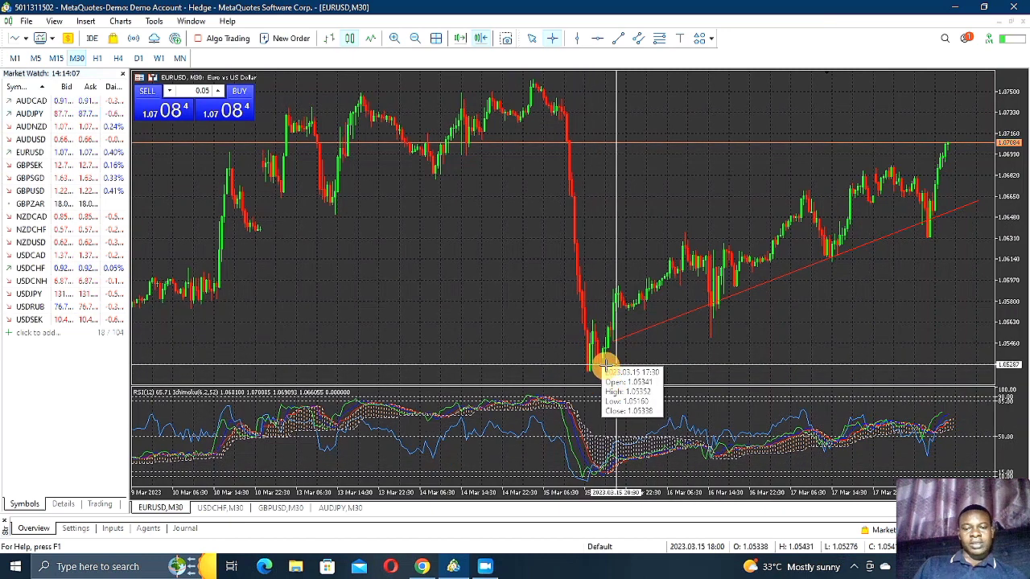
pyautogui.moveTo(630, 332); pyautogui.dragTo(936, 151)
pyautogui.press('Escape')
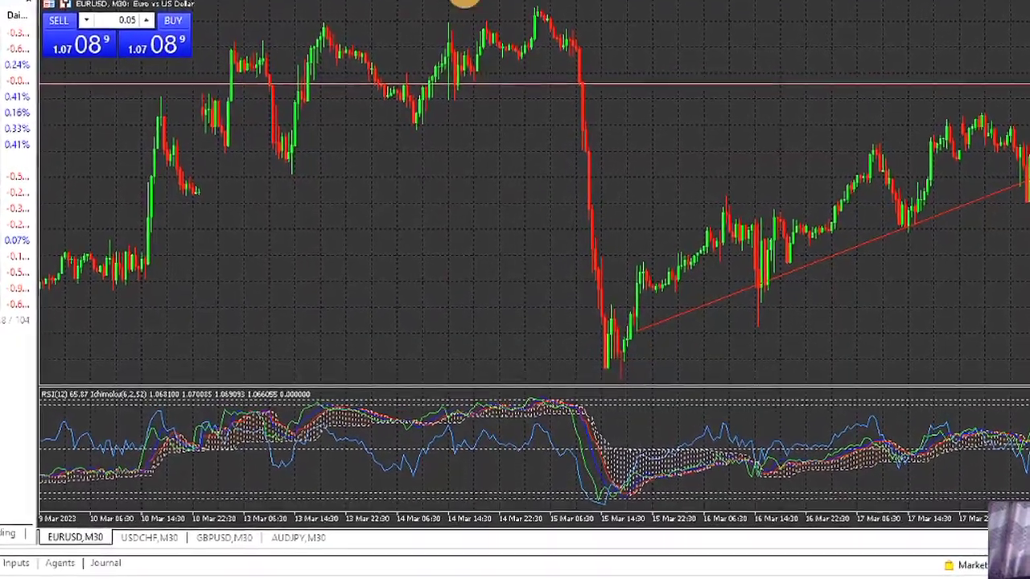
# Step: Enlarge the EURUSD candles and bring the 15 March drop and low into view above the indicator lines
pyautogui.press('+')
pyautogui.press('+')
pyautogui.press('+')
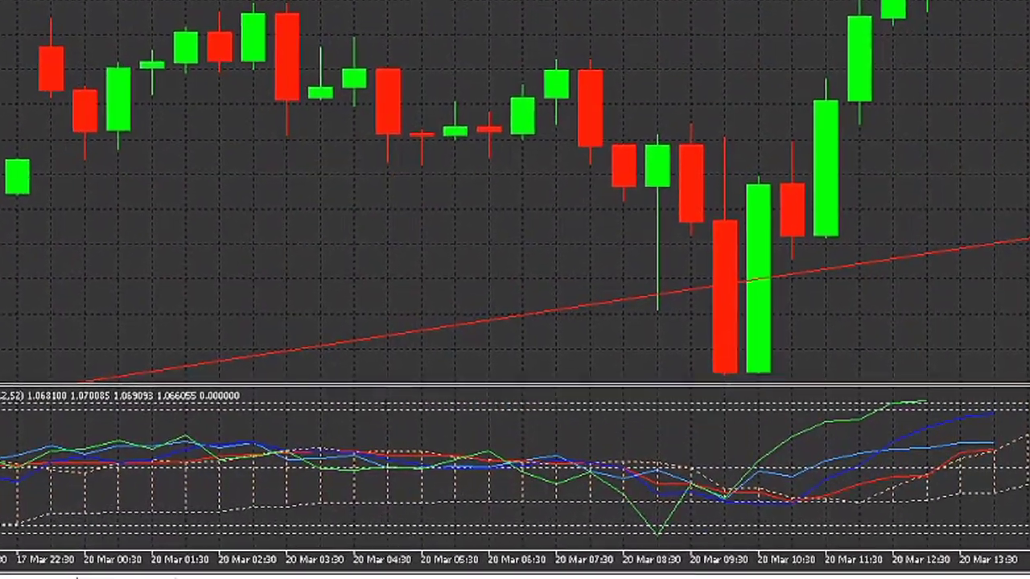
pyautogui.press('-')
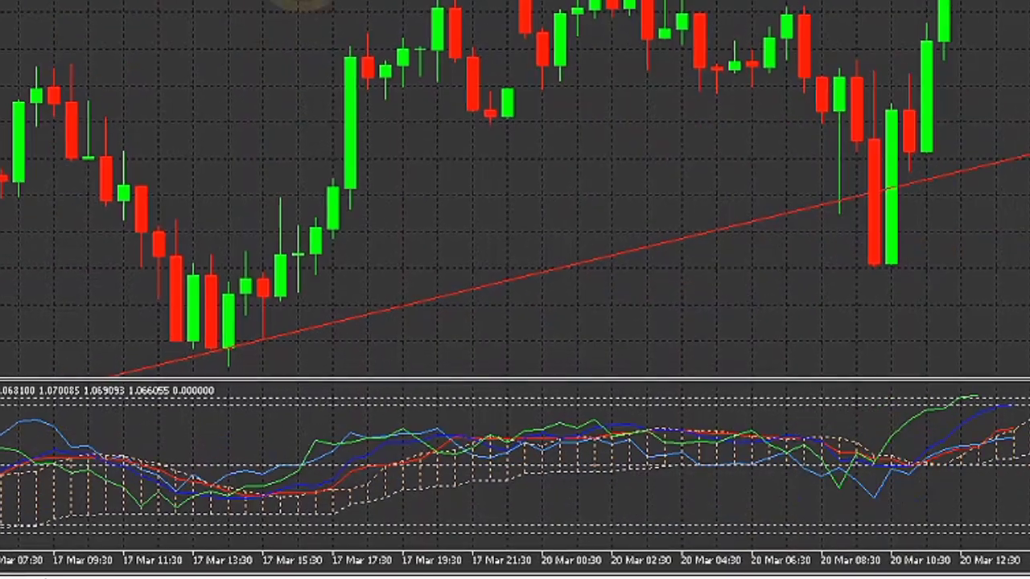
pyautogui.moveTo(246, 18); pyautogui.dragTo(593, 18)
pyautogui.moveTo(50, 103); pyautogui.dragTo(785, 33)
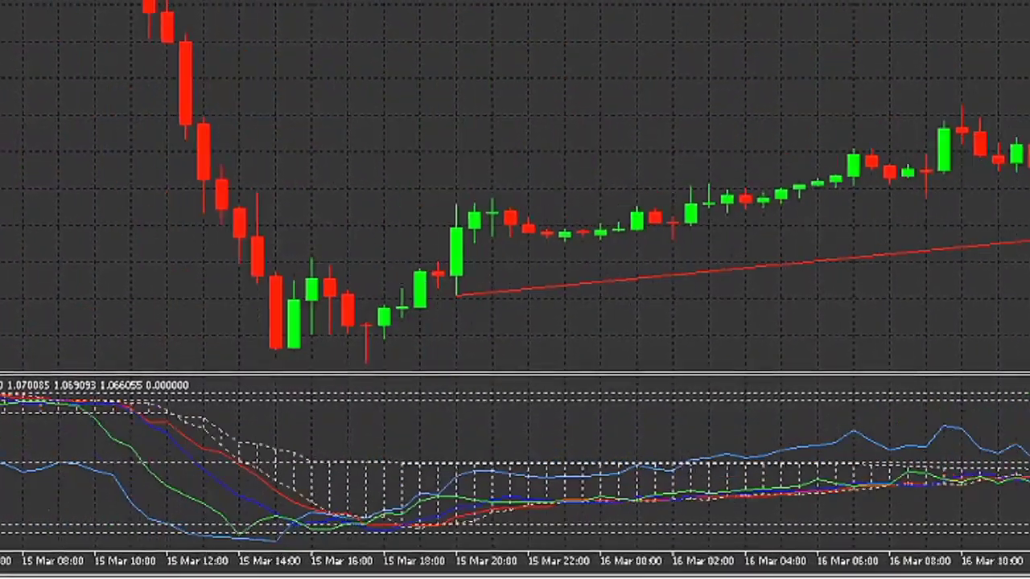
pyautogui.moveTo(456, 120); pyautogui.dragTo(565, 65)
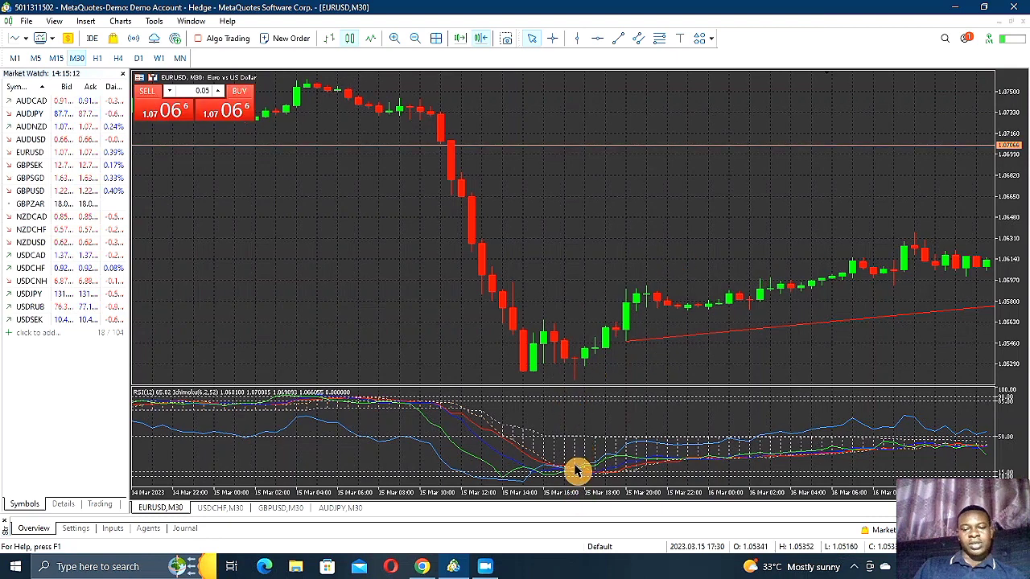
# Step: Line up the Ichimoku and RSI crossing with the EURUSD candles at the 15 March low using the crosshair
pyautogui.click(552, 39)
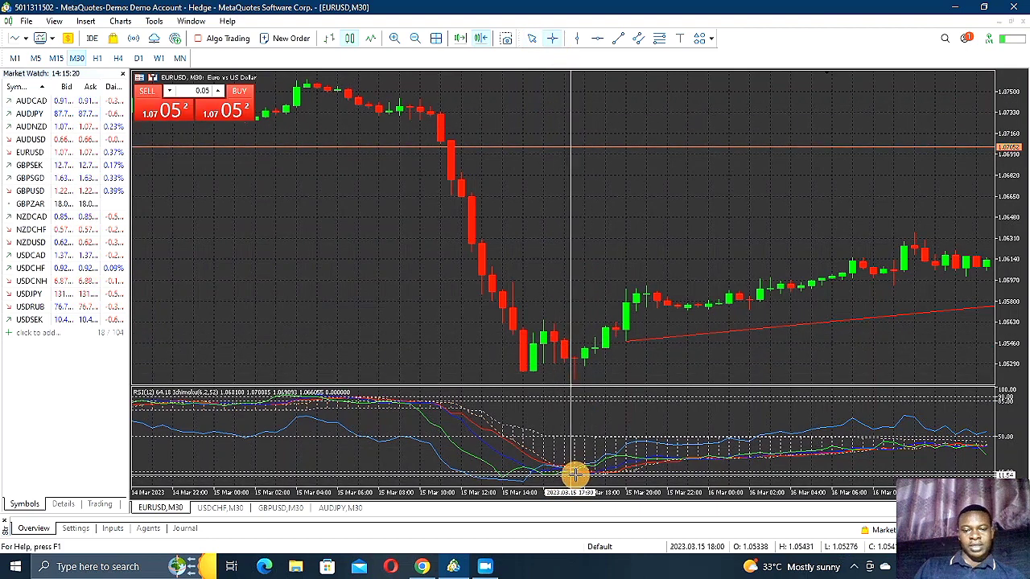
pyautogui.moveTo(580, 471)
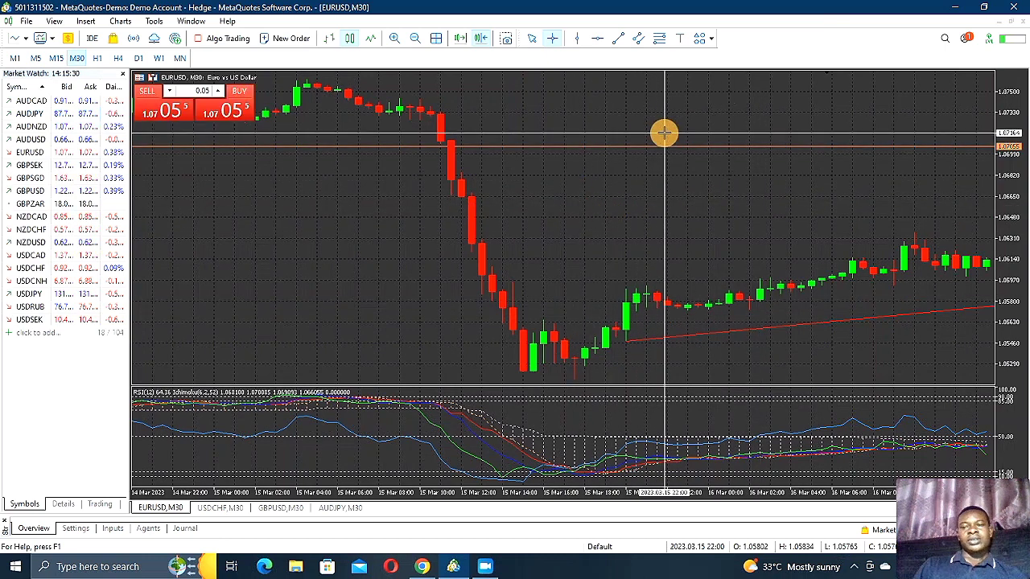
pyautogui.click(559, 43)
# Step: Look back through the EURUSD M30 history to the 7 March 2023 drop and examine the 8 March low and following rise
pyautogui.moveTo(383, 181); pyautogui.dragTo(758, 179)
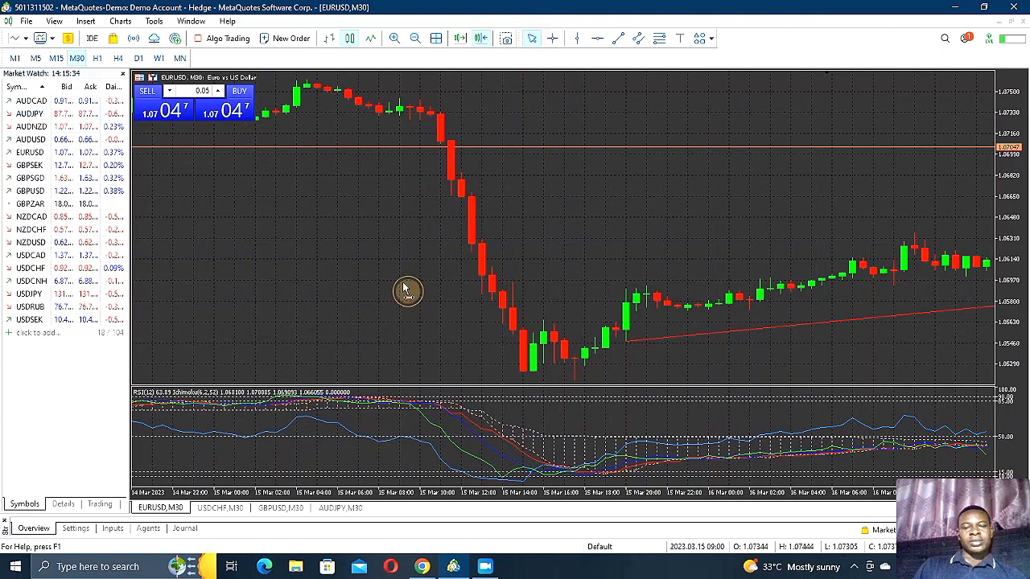
pyautogui.moveTo(405, 290); pyautogui.dragTo(786, 211)
pyautogui.moveTo(456, 278); pyautogui.dragTo(719, 254)
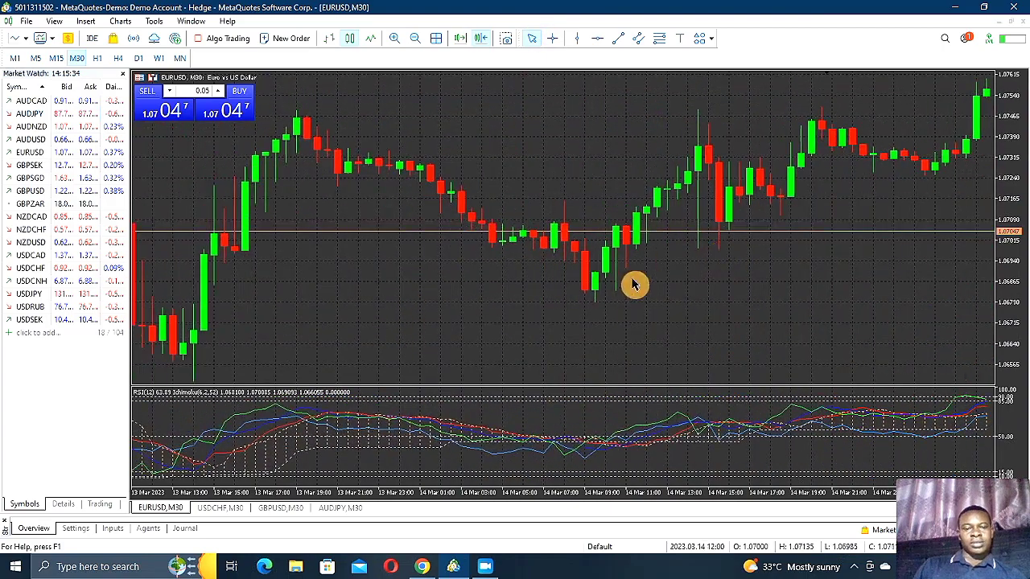
pyautogui.moveTo(645, 279); pyautogui.dragTo(1021, 234)
pyautogui.moveTo(624, 304); pyautogui.dragTo(993, 260)
pyautogui.moveTo(590, 297); pyautogui.dragTo(877, 249)
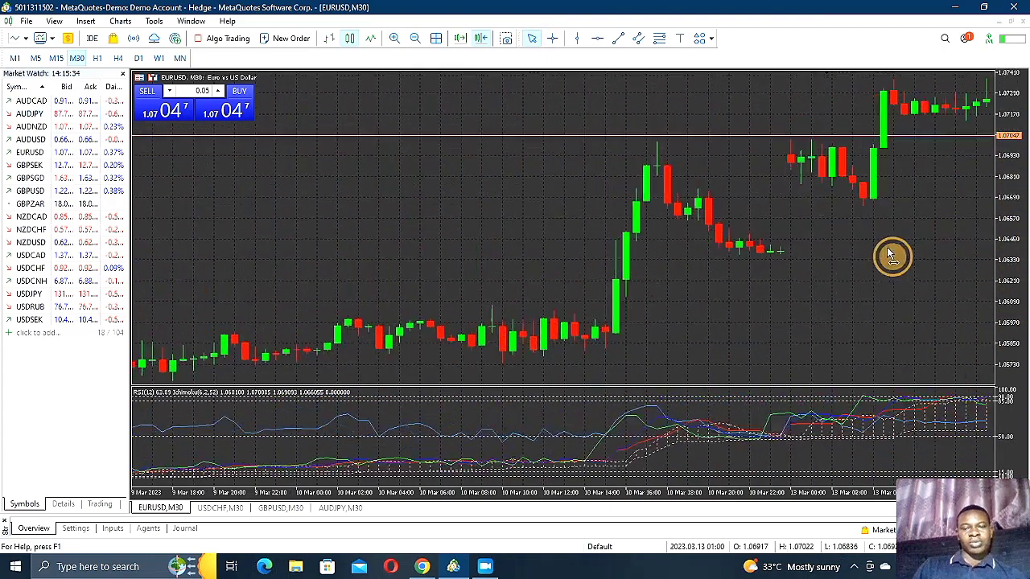
pyautogui.moveTo(586, 274); pyautogui.dragTo(875, 260)
pyautogui.moveTo(540, 265); pyautogui.dragTo(892, 196)
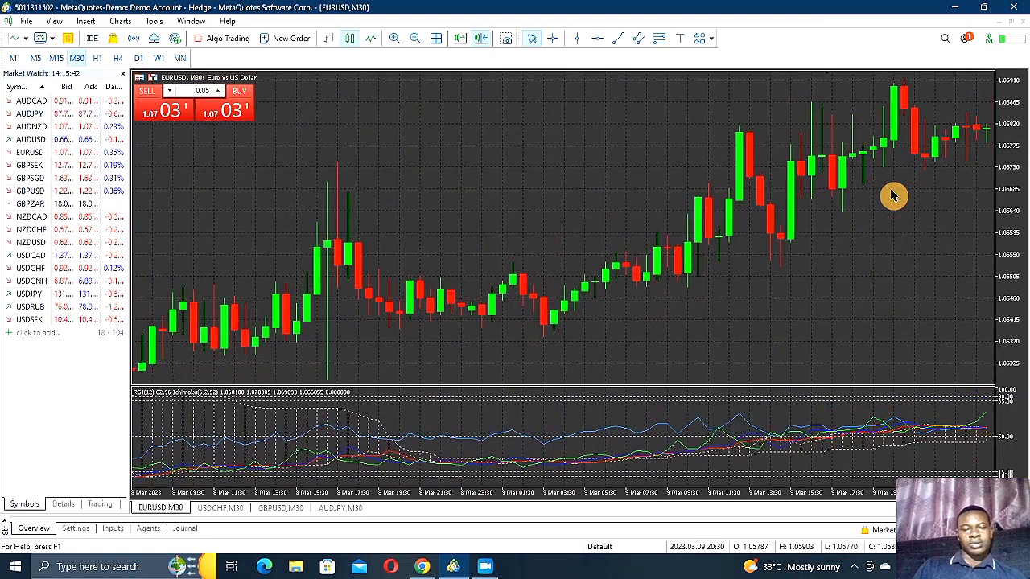
pyautogui.moveTo(596, 297); pyautogui.dragTo(867, 274)
pyautogui.moveTo(579, 278); pyautogui.dragTo(874, 283)
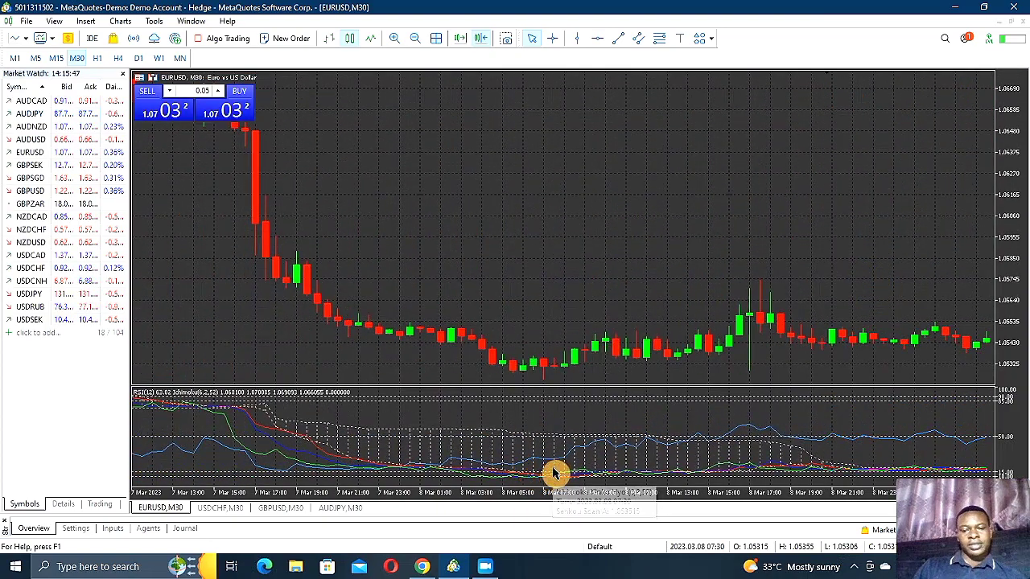
pyautogui.moveTo(690, 322); pyautogui.dragTo(464, 308)
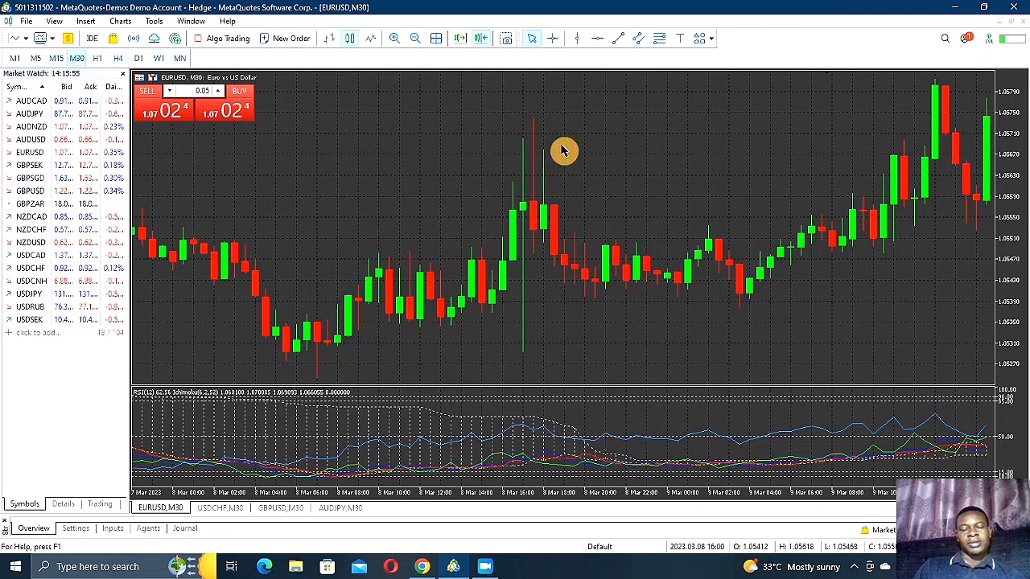
# Step: Tile all open chart windows and maximize the AUDJPY M30 chart
pyautogui.click(437, 38)
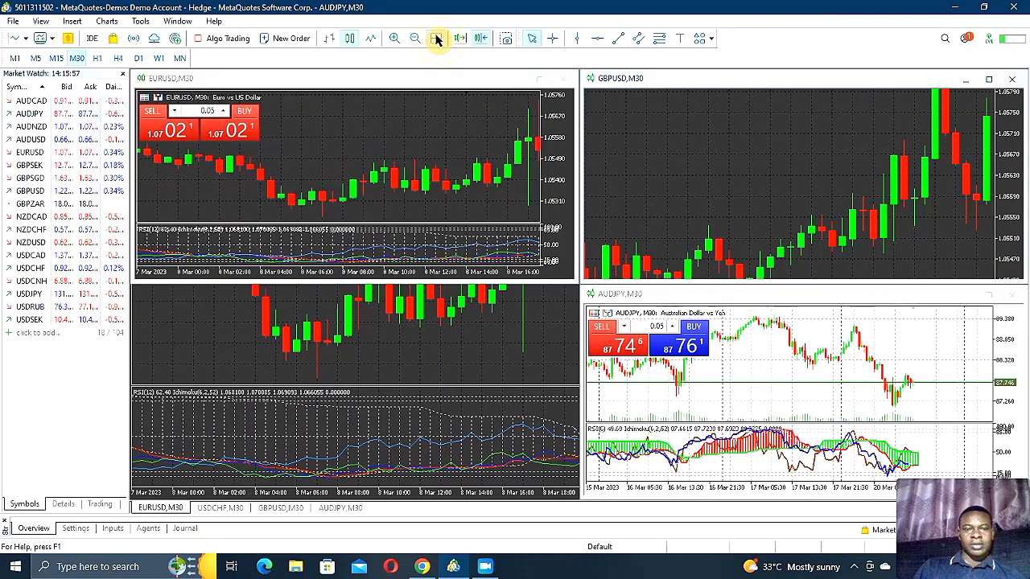
pyautogui.click(746, 390)
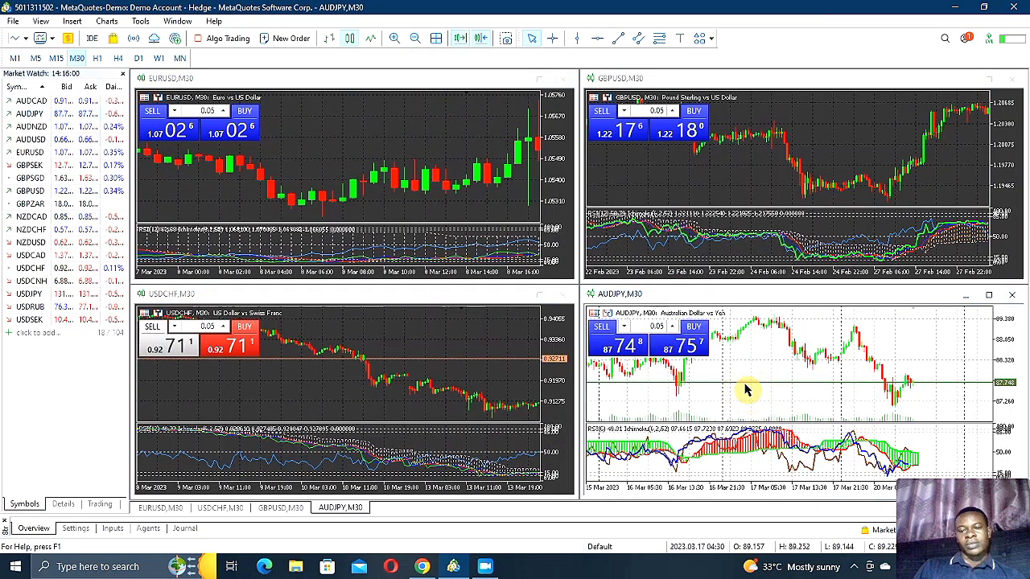
pyautogui.click(989, 295)
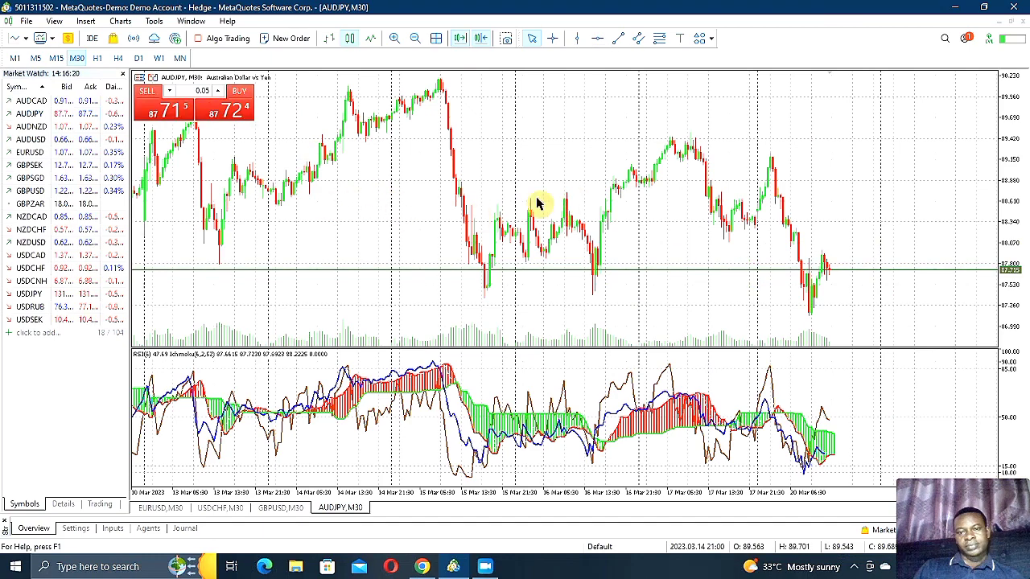
# Step: Turn off auto scroll on the AUDJPY M30 chart and look back to the 3 March 2023 high and its indicator lines
pyautogui.moveTo(671, 169); pyautogui.dragTo(765, 157)
pyautogui.scroll(-5, 849, 193)
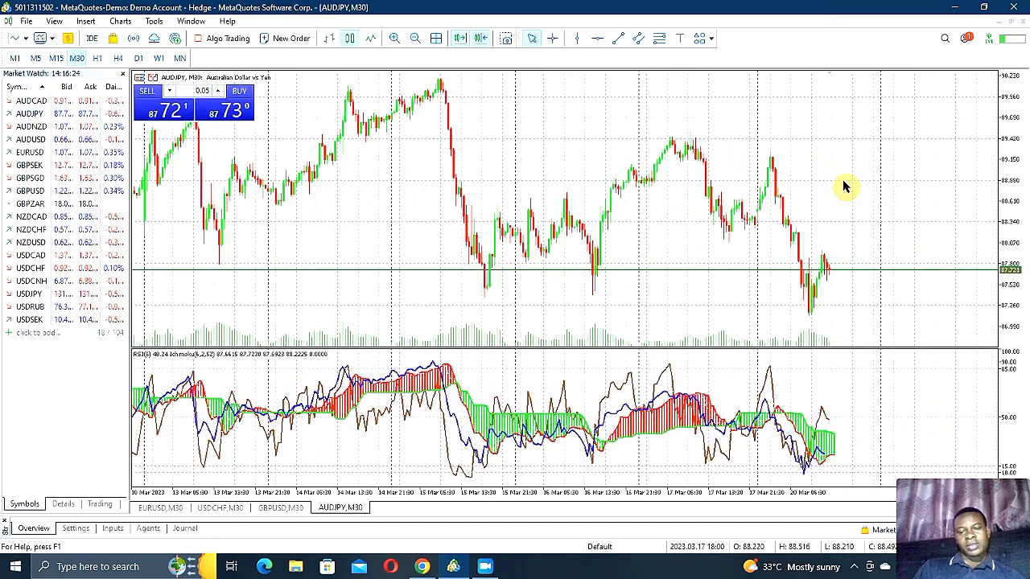
pyautogui.moveTo(789, 223); pyautogui.dragTo(792, 222)
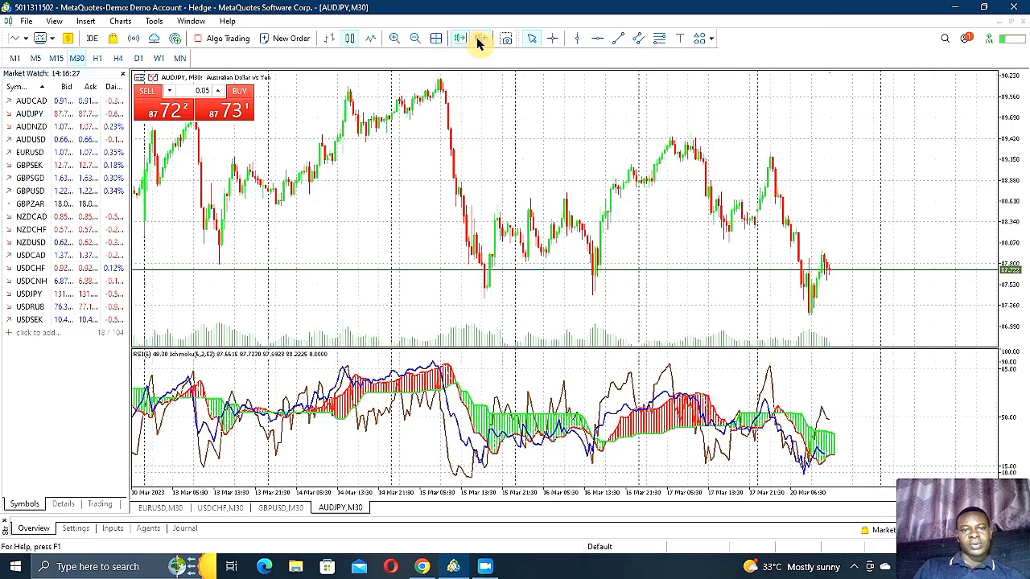
pyautogui.click(468, 42)
pyautogui.scroll(10, 717, 260)
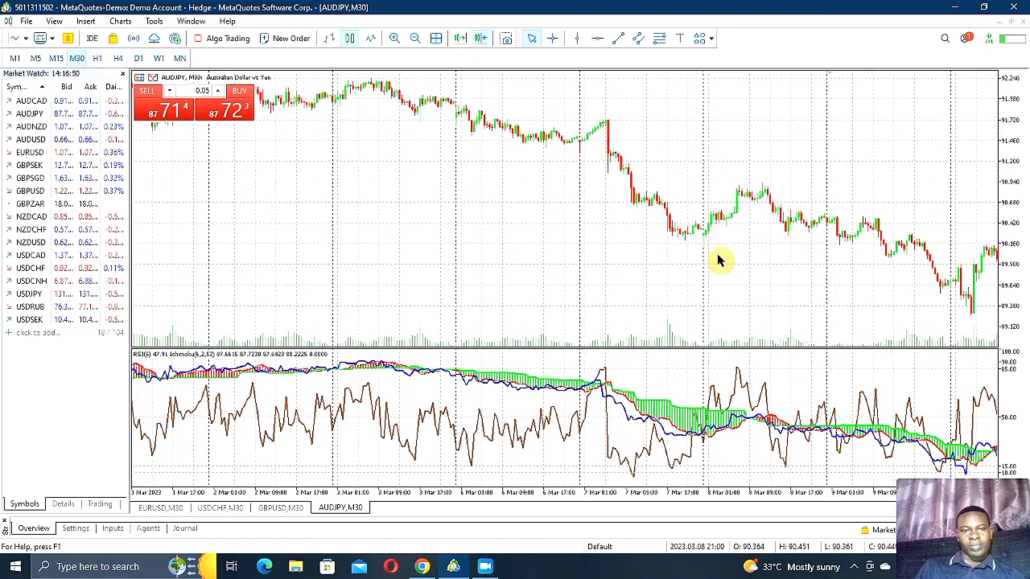
pyautogui.scroll(1, 717, 260)
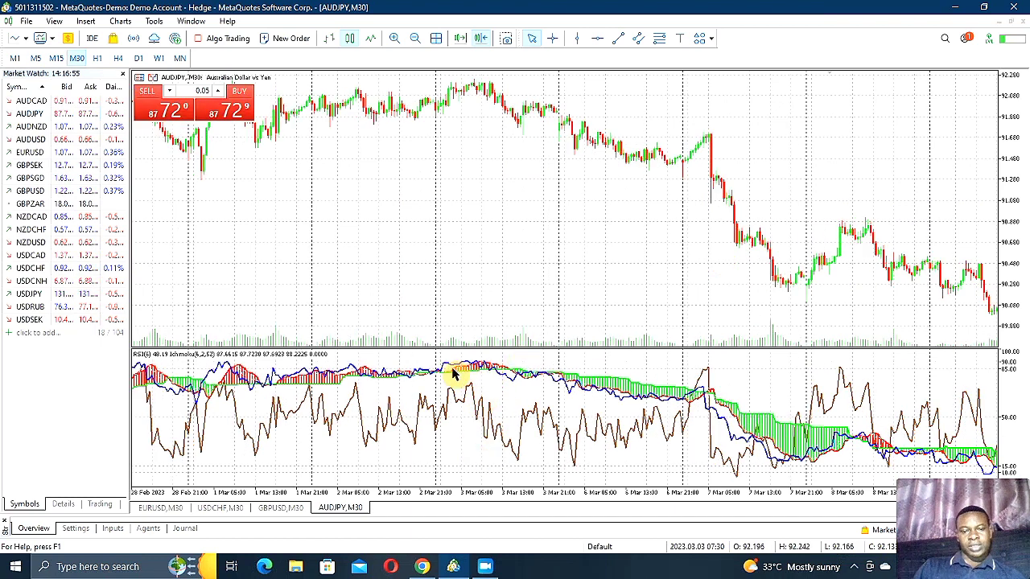
pyautogui.moveTo(486, 369)
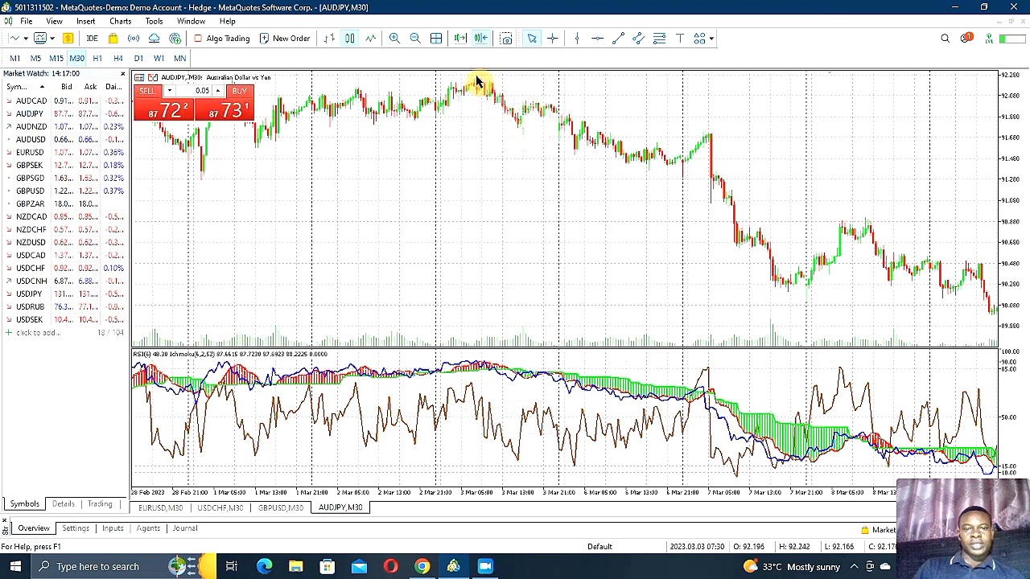
# Step: Measure the AUDJPY fall with the crosshair from the 3 March high down to the 7 March low
pyautogui.click(552, 38)
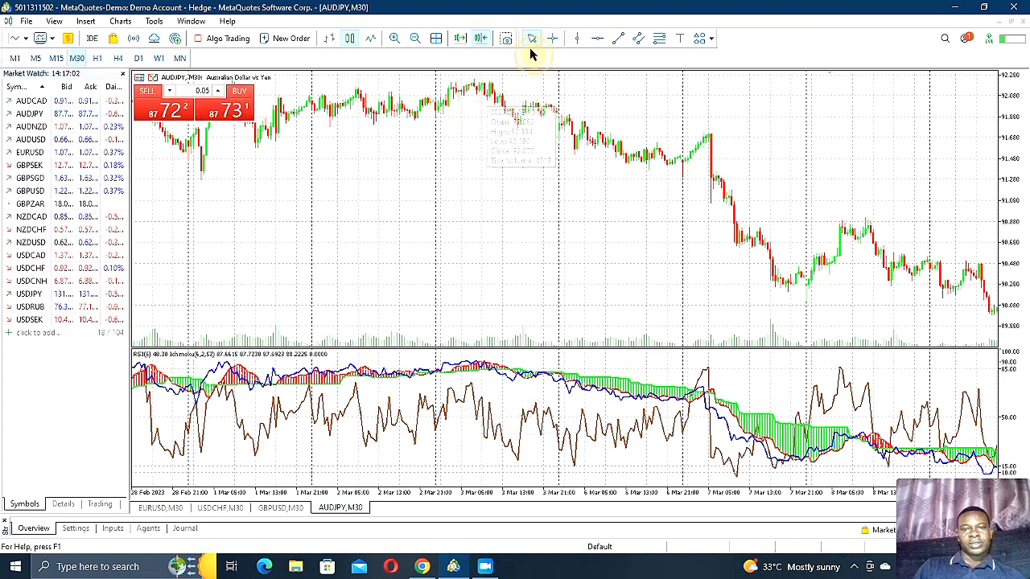
pyautogui.click(476, 87)
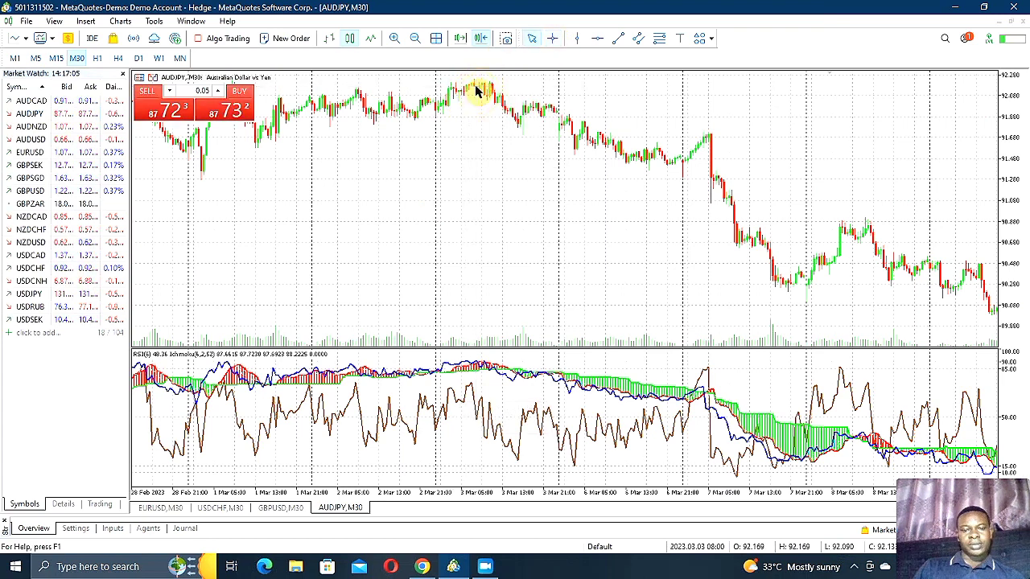
pyautogui.click(552, 38)
pyautogui.moveTo(478, 86); pyautogui.dragTo(782, 287)
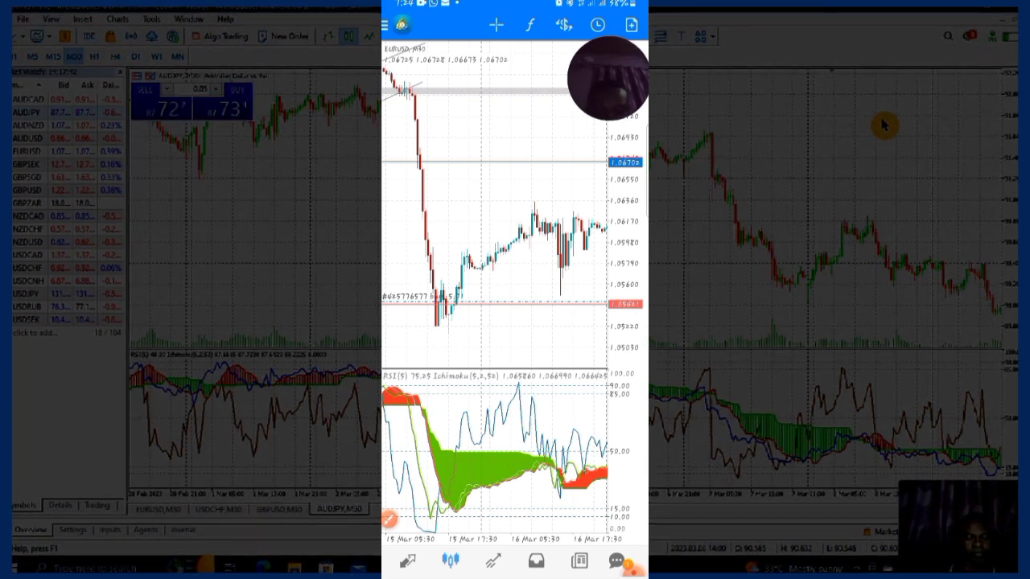
# Step: Look through the mobile EURUSD M30 chart from the 15 March low to the 17 March high and compare price with the RSI and Ichimoku lines
pyautogui.hscroll(10, 494, 209)
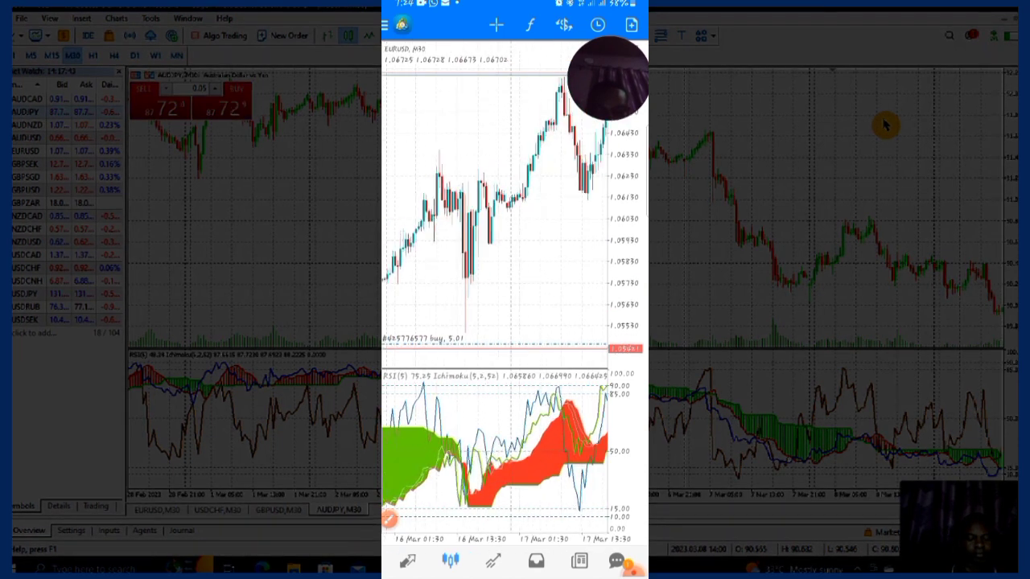
pyautogui.hscroll(2, 495, 281)
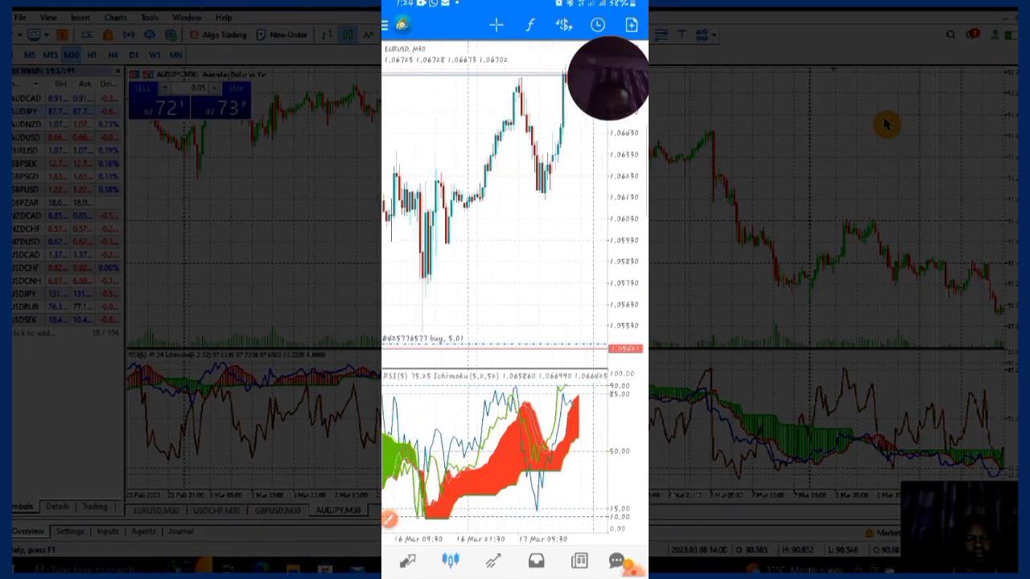
pyautogui.hscroll(-3, 495, 281)
pyautogui.hscroll(2, 494, 282)
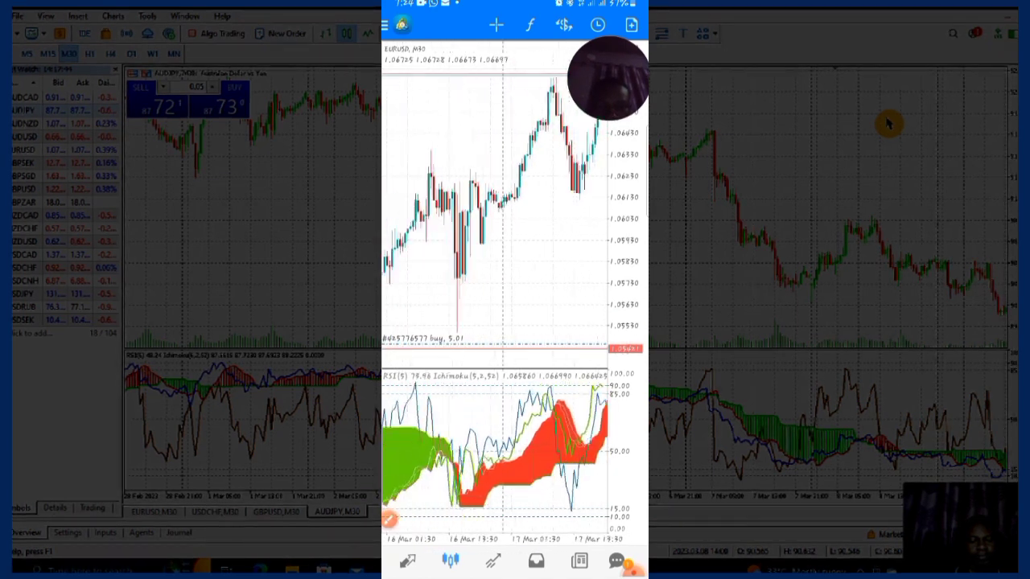
pyautogui.hscroll(2, 495, 282)
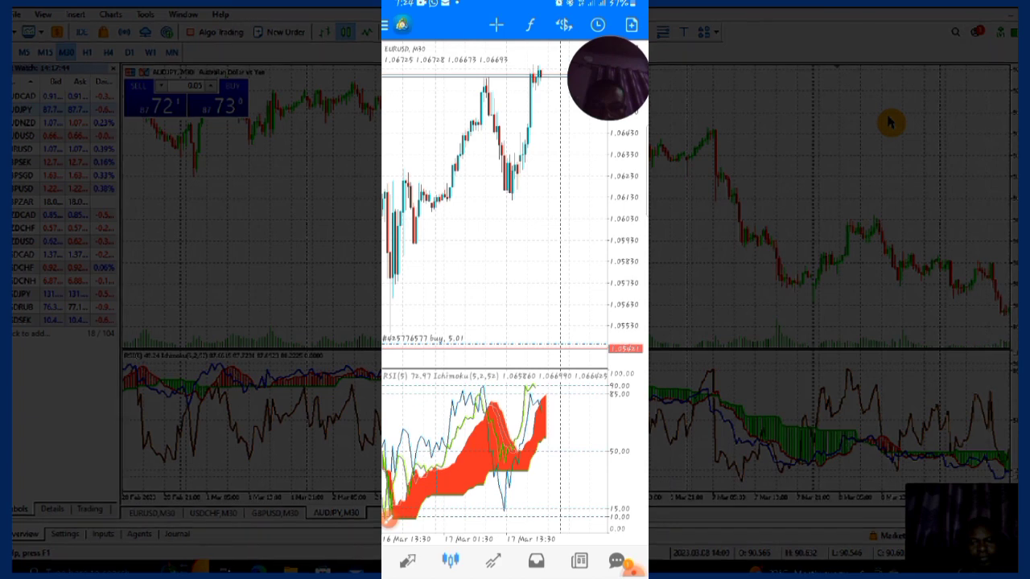
pyautogui.hscroll(5, 495, 281)
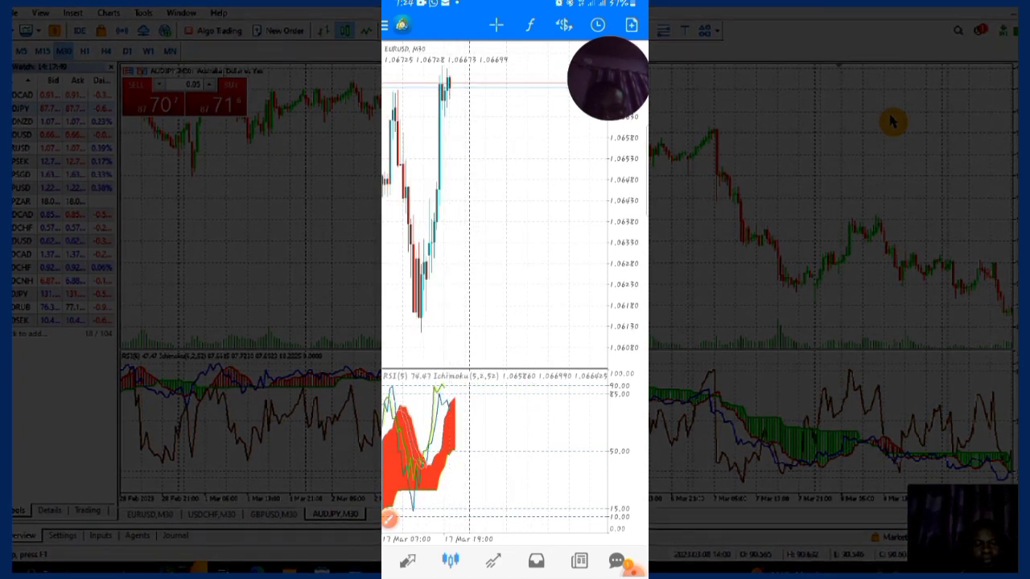
pyautogui.hscroll(-3, 495, 201)
pyautogui.hscroll(-3, 495, 282)
pyautogui.hscroll(2, 495, 281)
pyautogui.hscroll(-2, 495, 282)
pyautogui.hscroll(2, 495, 282)
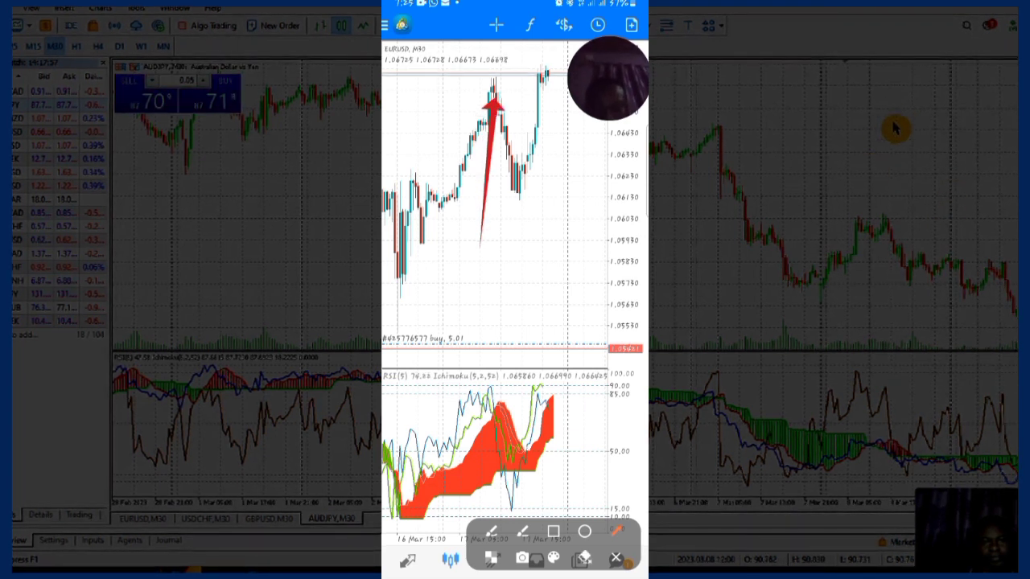
# Step: Circle the Ichimoku cloud peak under the 17 March EURUSD high and trace the nearby indicator peaks with a freehand red line
pyautogui.click(585, 531)
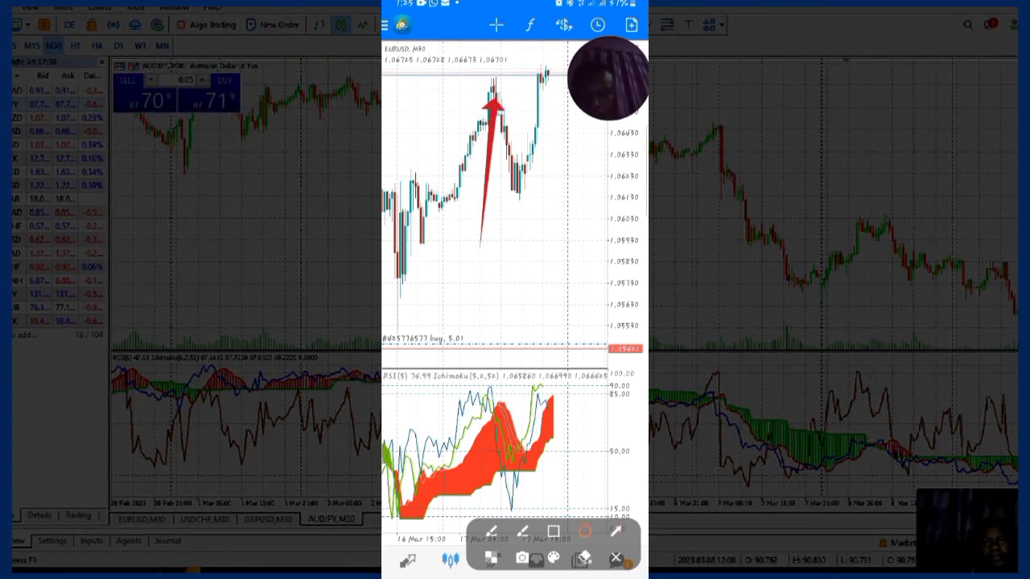
pyautogui.moveTo(507, 413); pyautogui.dragTo(511, 417)
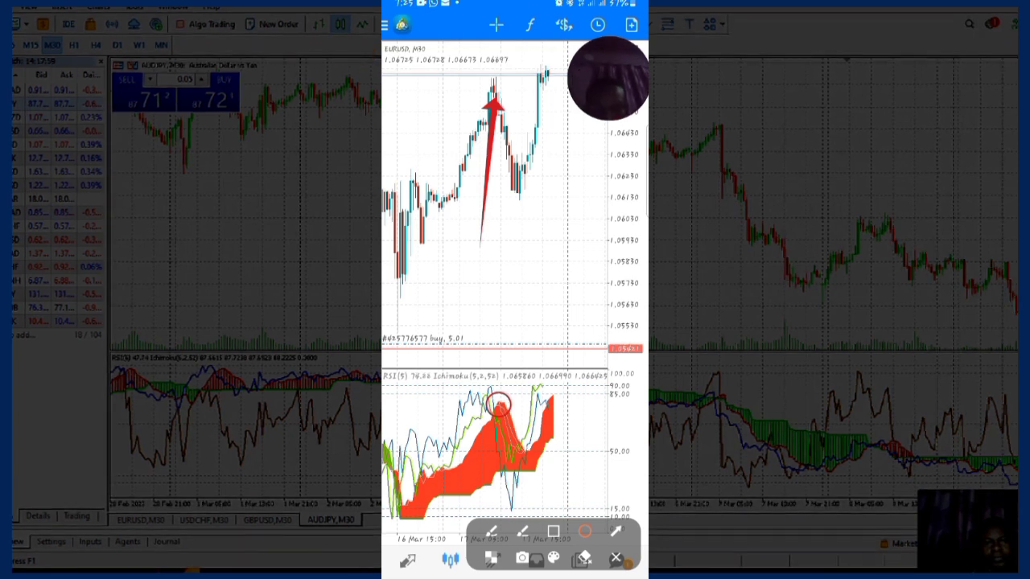
pyautogui.click(491, 531)
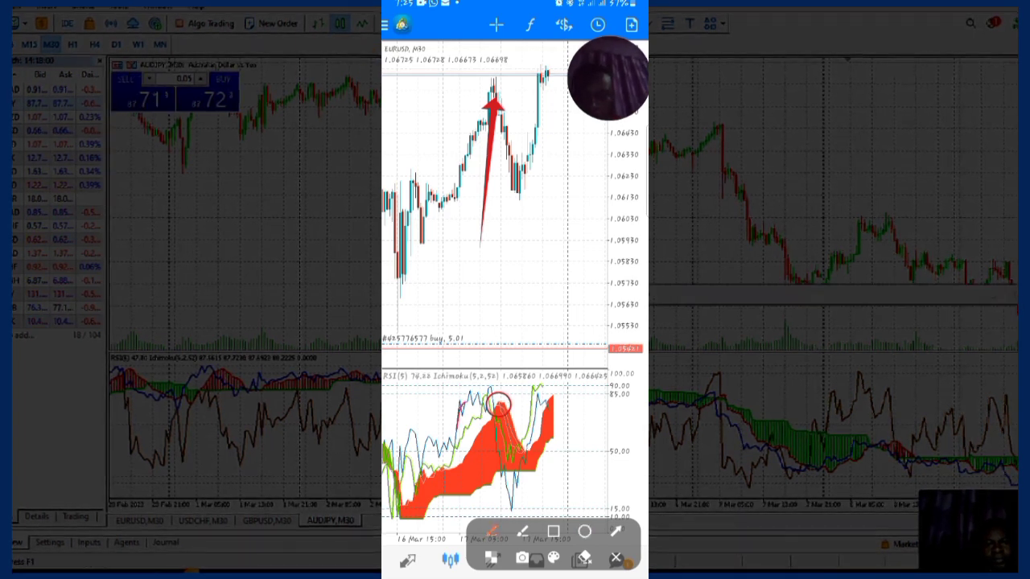
pyautogui.moveTo(499, 398); pyautogui.dragTo(507, 394)
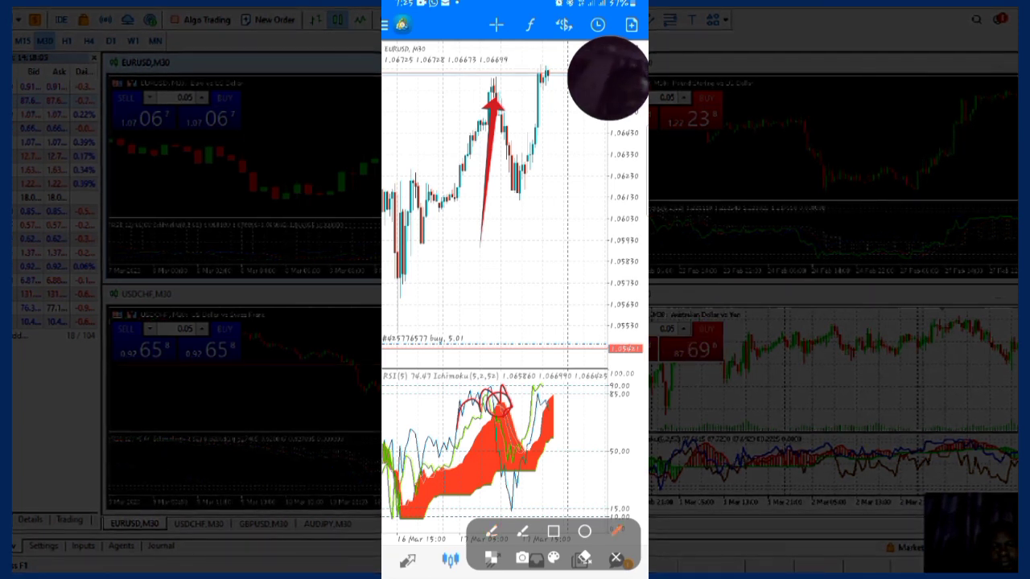
# Step: Draw red downward arrows along the EURUSD price fall and the matching cloud decline, and erase the chart annotations
pyautogui.moveTo(501, 135); pyautogui.dragTo(512, 216)
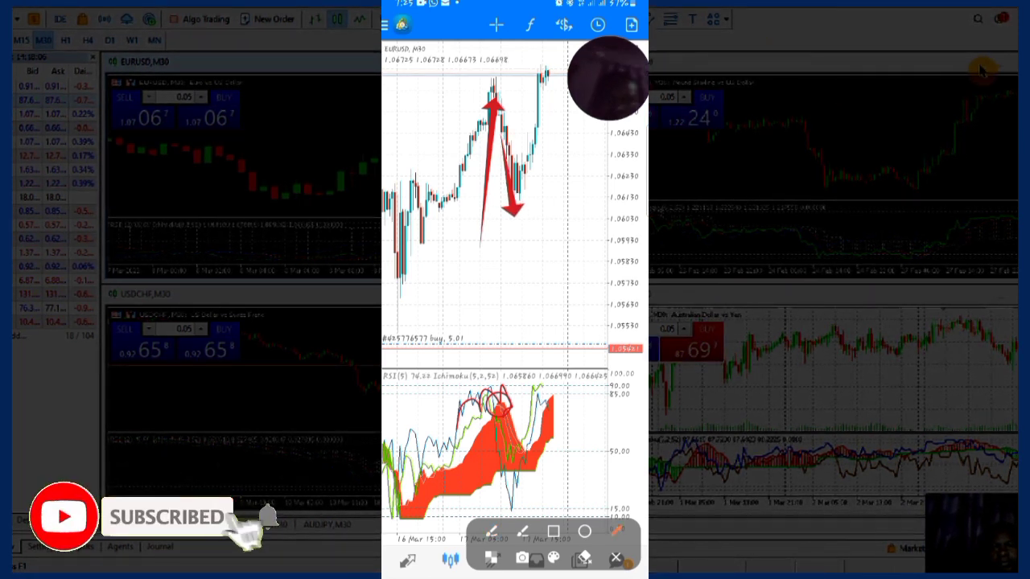
pyautogui.moveTo(500, 401); pyautogui.dragTo(528, 449)
pyautogui.click(585, 557)
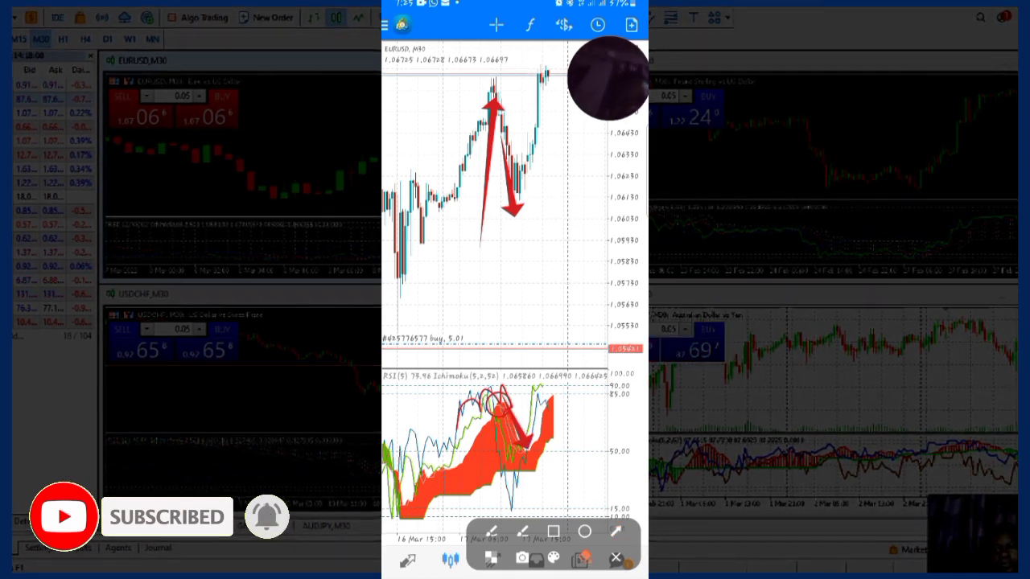
pyautogui.click(510, 193)
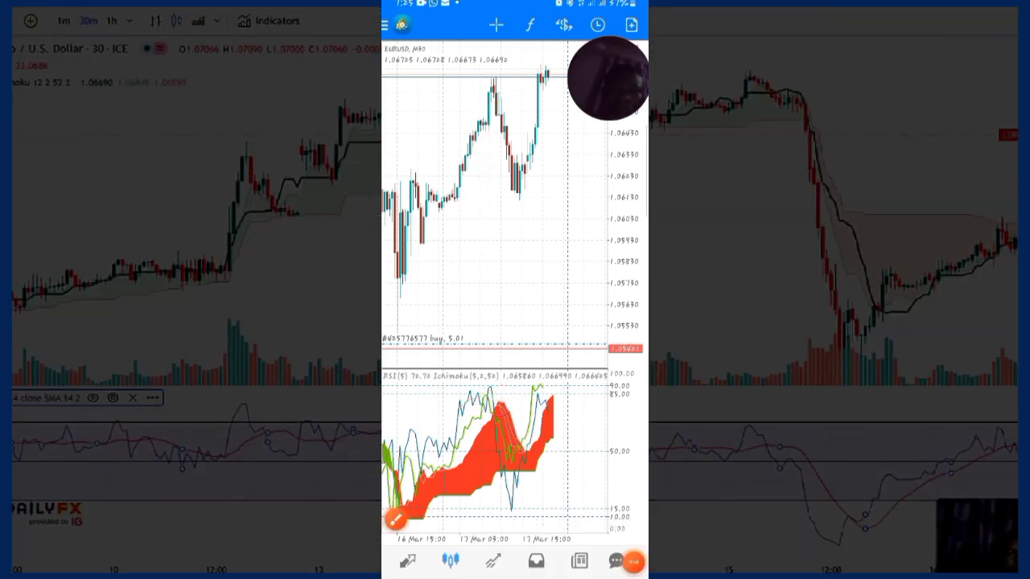
# Step: Inspect the 17 March 10:00 EURUSD high with the crosshair, aligning it with the indicator peak
pyautogui.click(496, 25)
pyautogui.moveTo(495, 287); pyautogui.dragTo(475, 107)
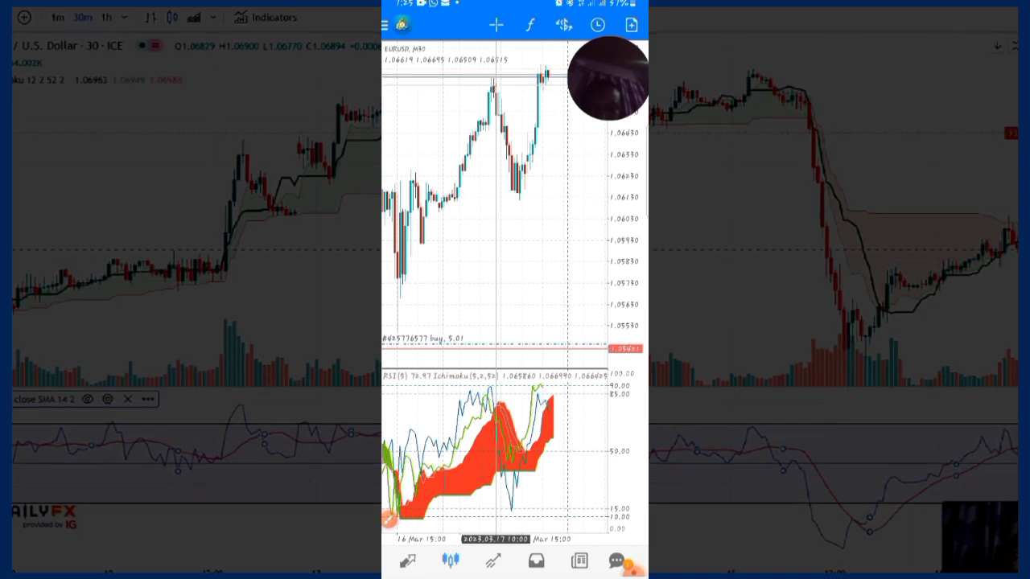
pyautogui.moveTo(495, 76); pyautogui.dragTo(490, 83)
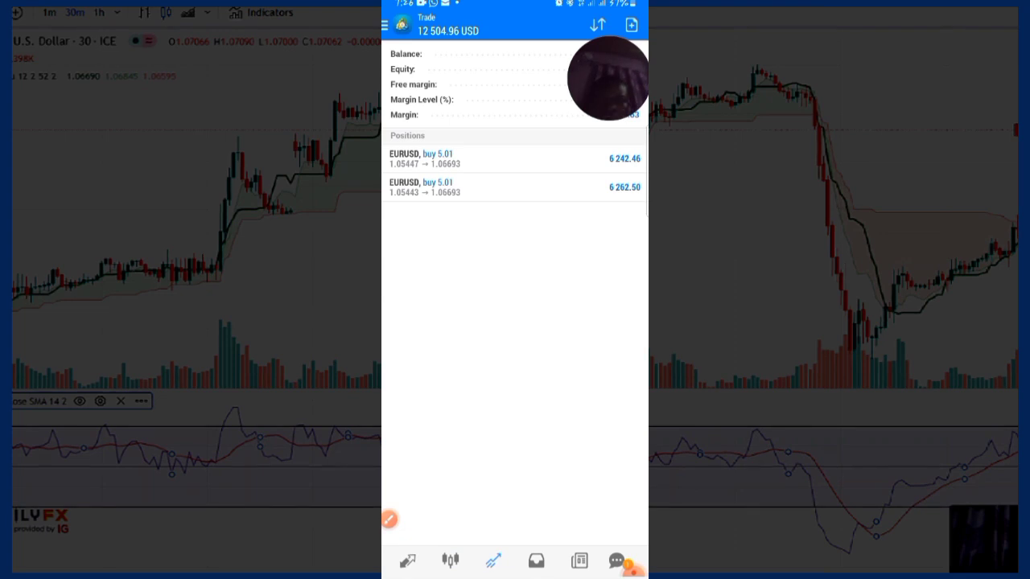
# Step: Box the profits of both open EURUSD positions and point a red arrow at the total profit, clearing the marks before returning to the chart
pyautogui.click(390, 519)
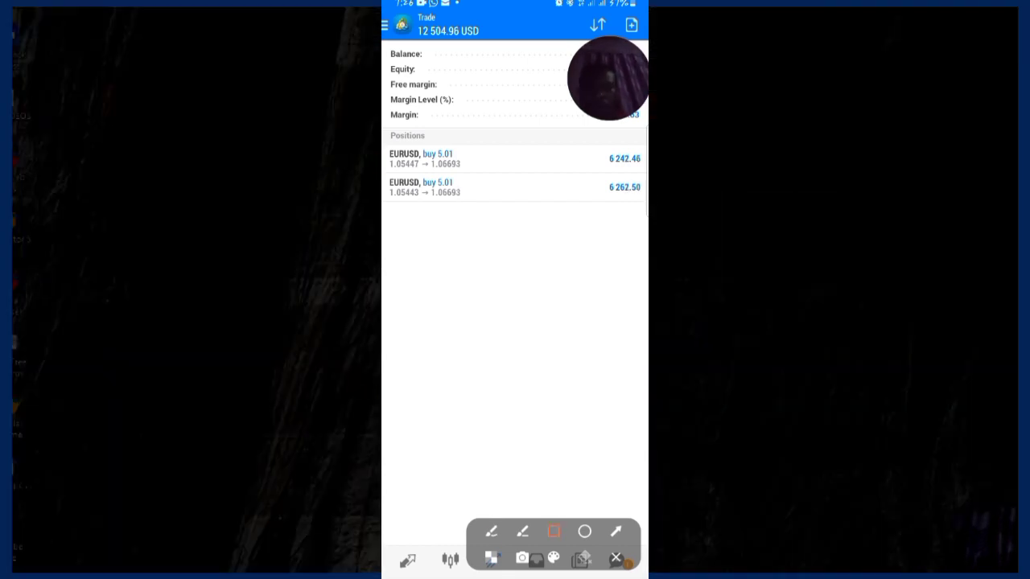
pyautogui.moveTo(638, 172)
pyautogui.mouseDown()
pyautogui.moveTo(643, 223)
pyautogui.moveTo(645, 209)
pyautogui.mouseUp()
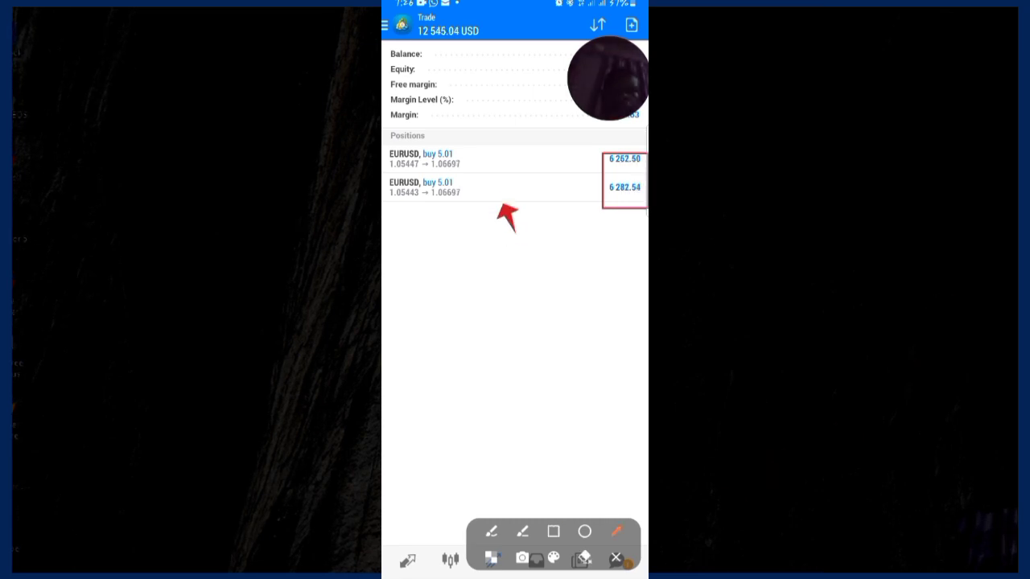
pyautogui.moveTo(512, 228); pyautogui.dragTo(451, 35)
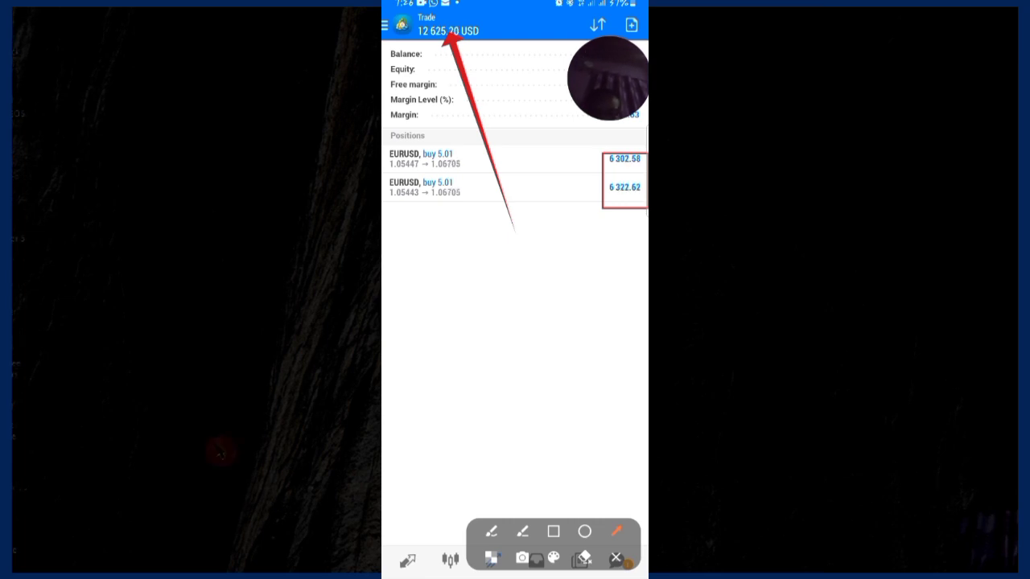
pyautogui.click(615, 558)
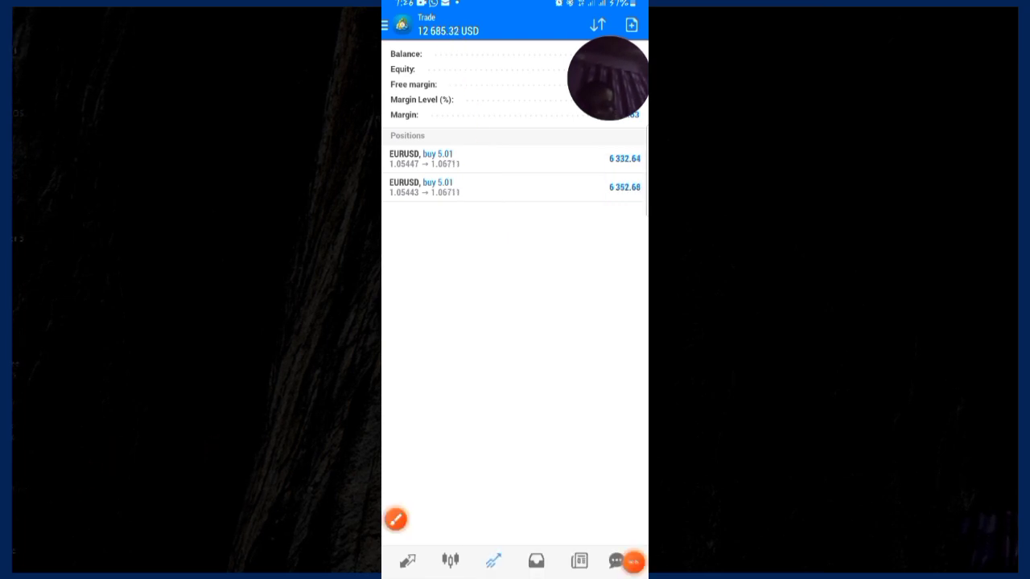
pyautogui.click(450, 561)
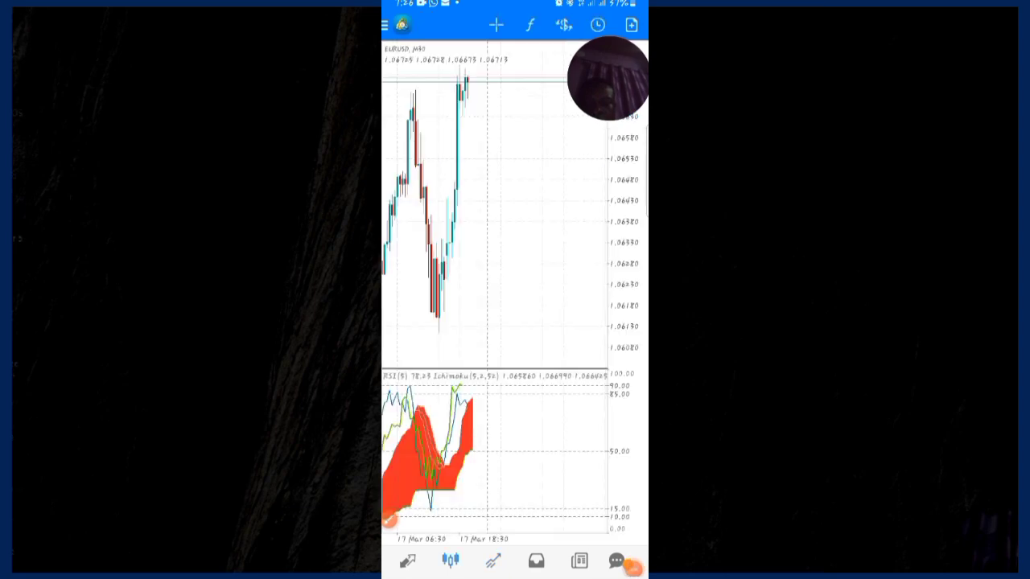